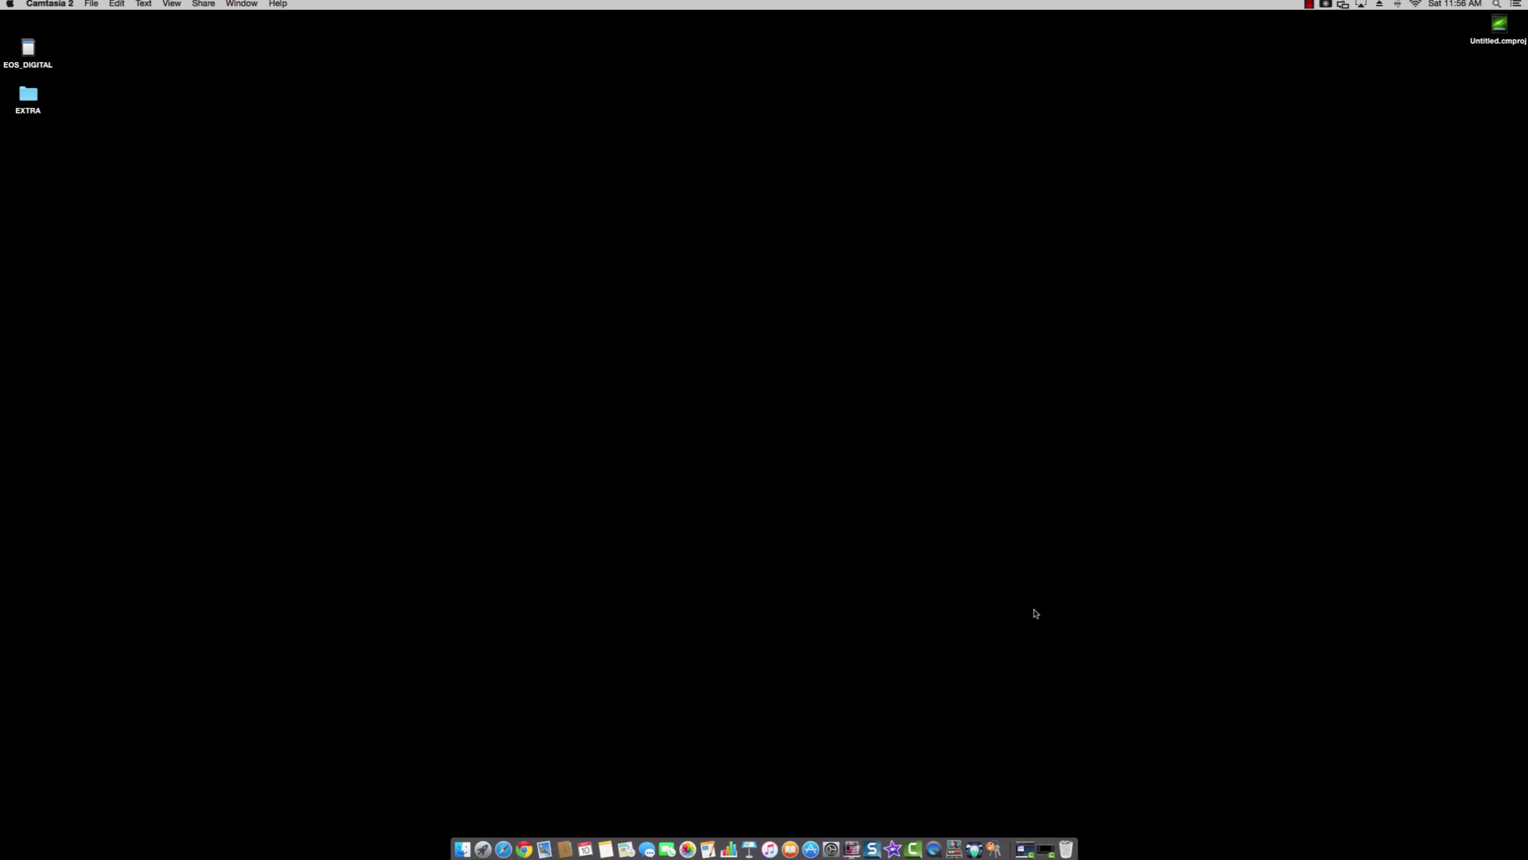
# Open the Network pane in System Preferences, showing Wi-Fi connected to huevos-5G, and centre the window on screen
pyautogui.moveTo(28, 47); pyautogui.dragTo(10, 4)
pyautogui.click(10, 5)
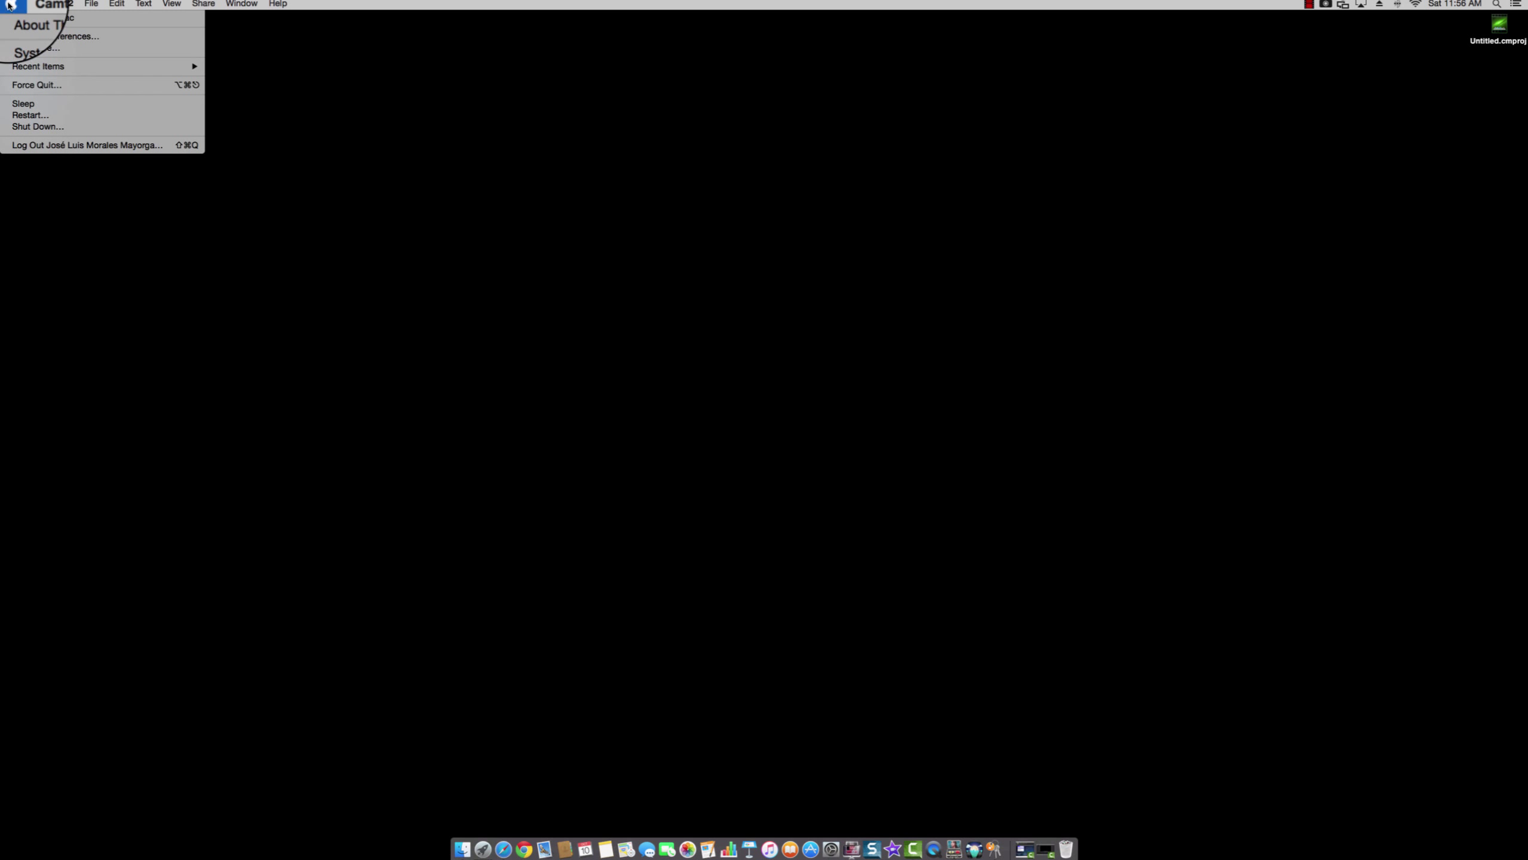
pyautogui.click(25, 38)
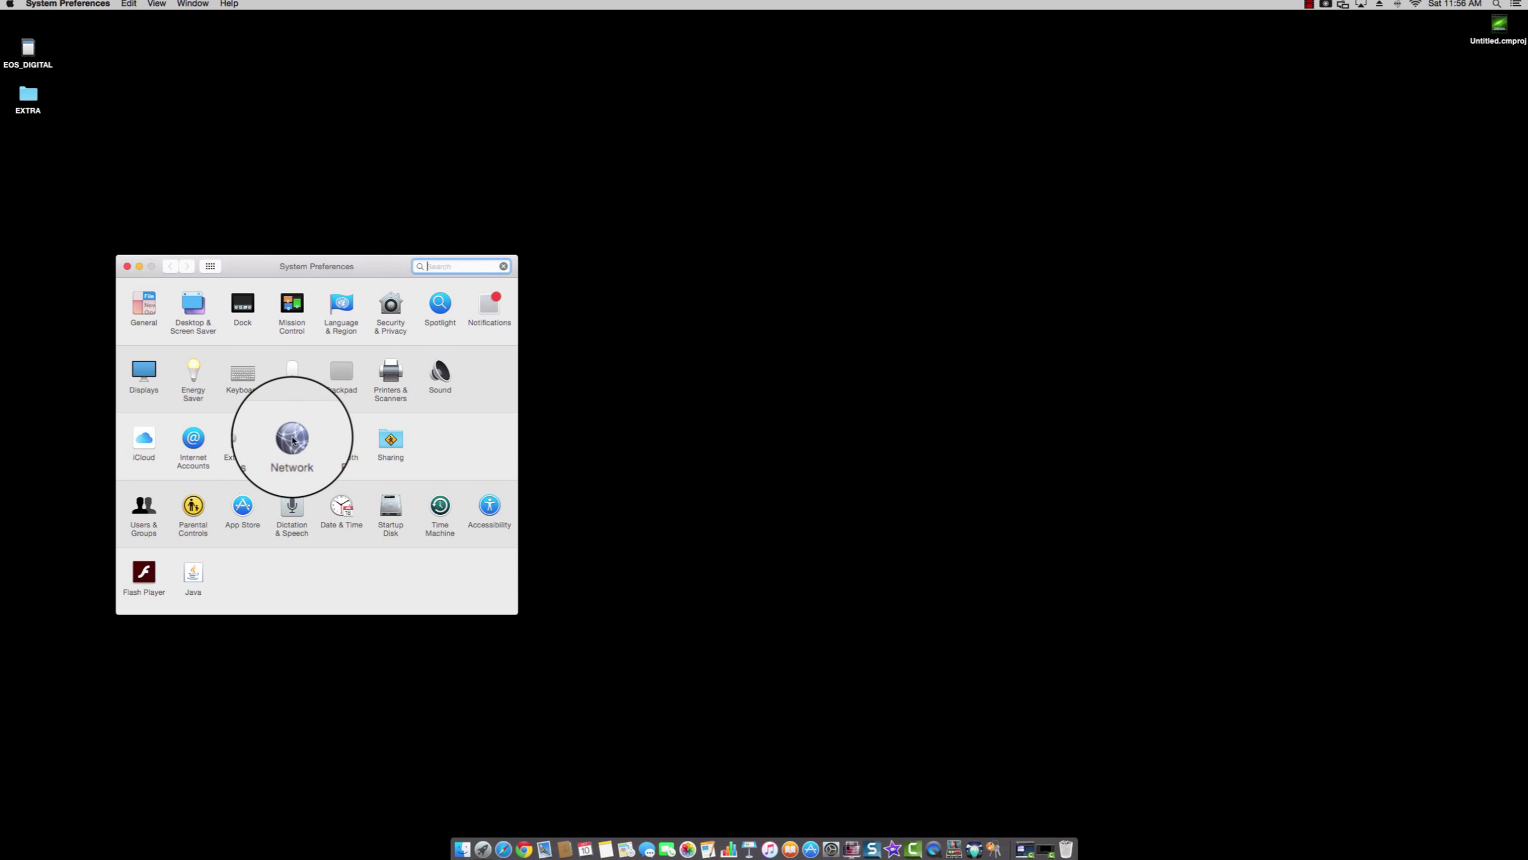
pyautogui.click(293, 440)
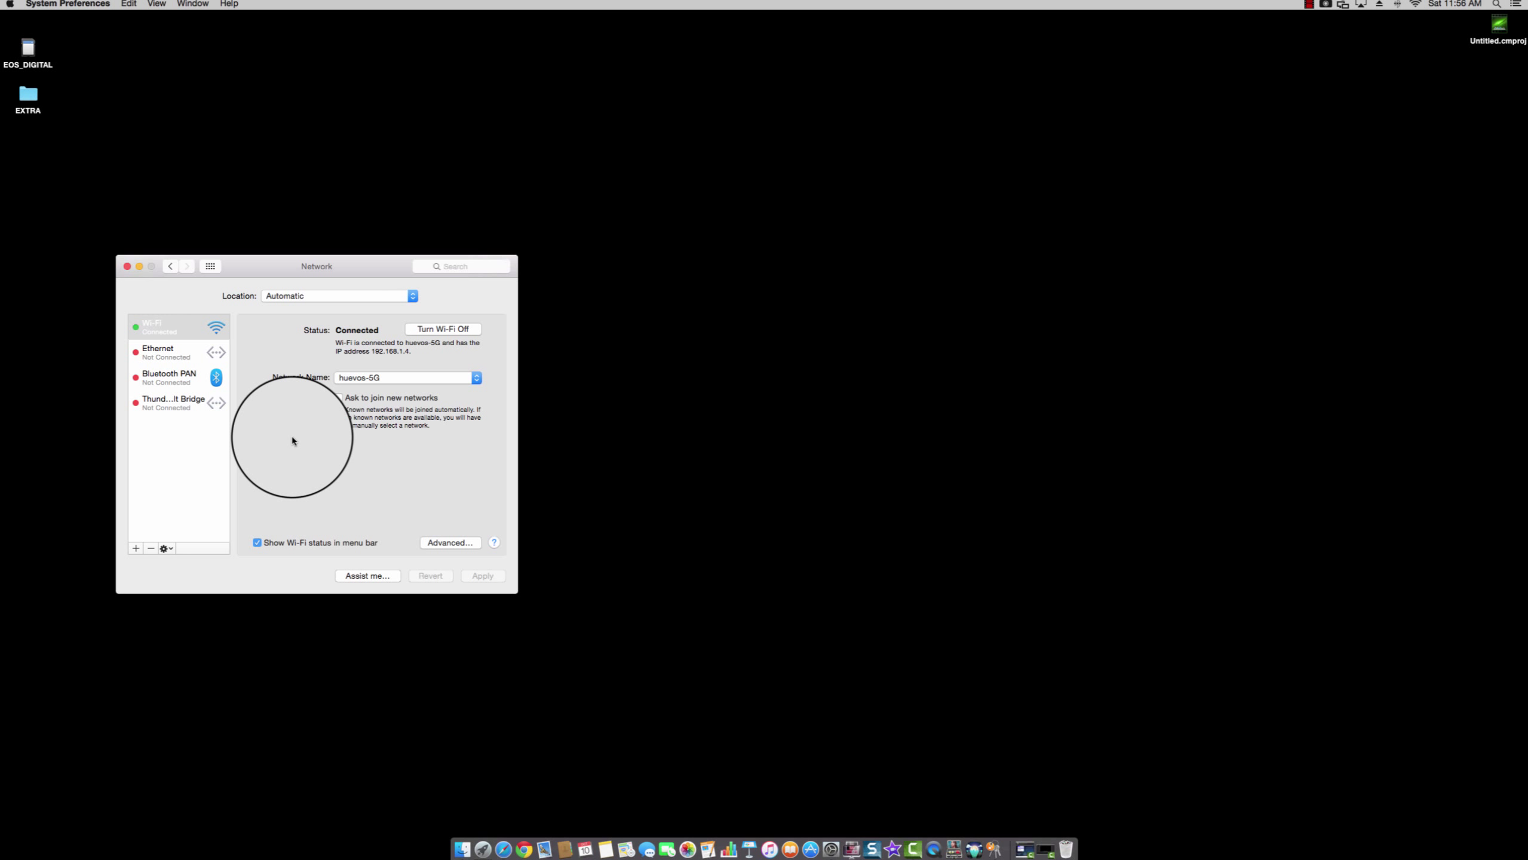
pyautogui.moveTo(256, 266); pyautogui.dragTo(655, 252)
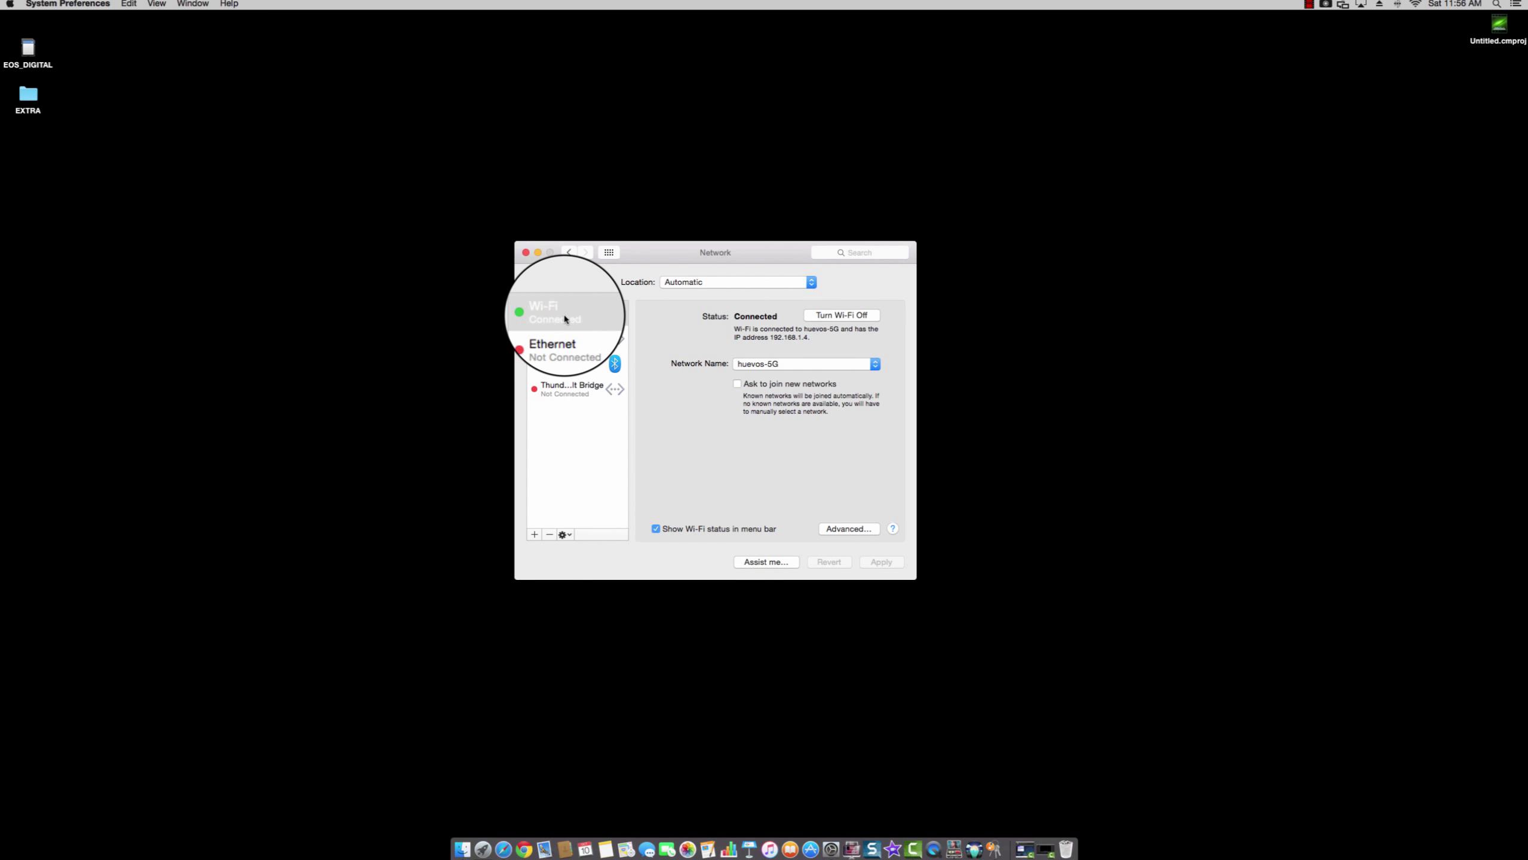
# Delete huevos-5G from Wi-Fi's Preferred Networks in the advanced settings and apply the change
pyautogui.click(846, 529)
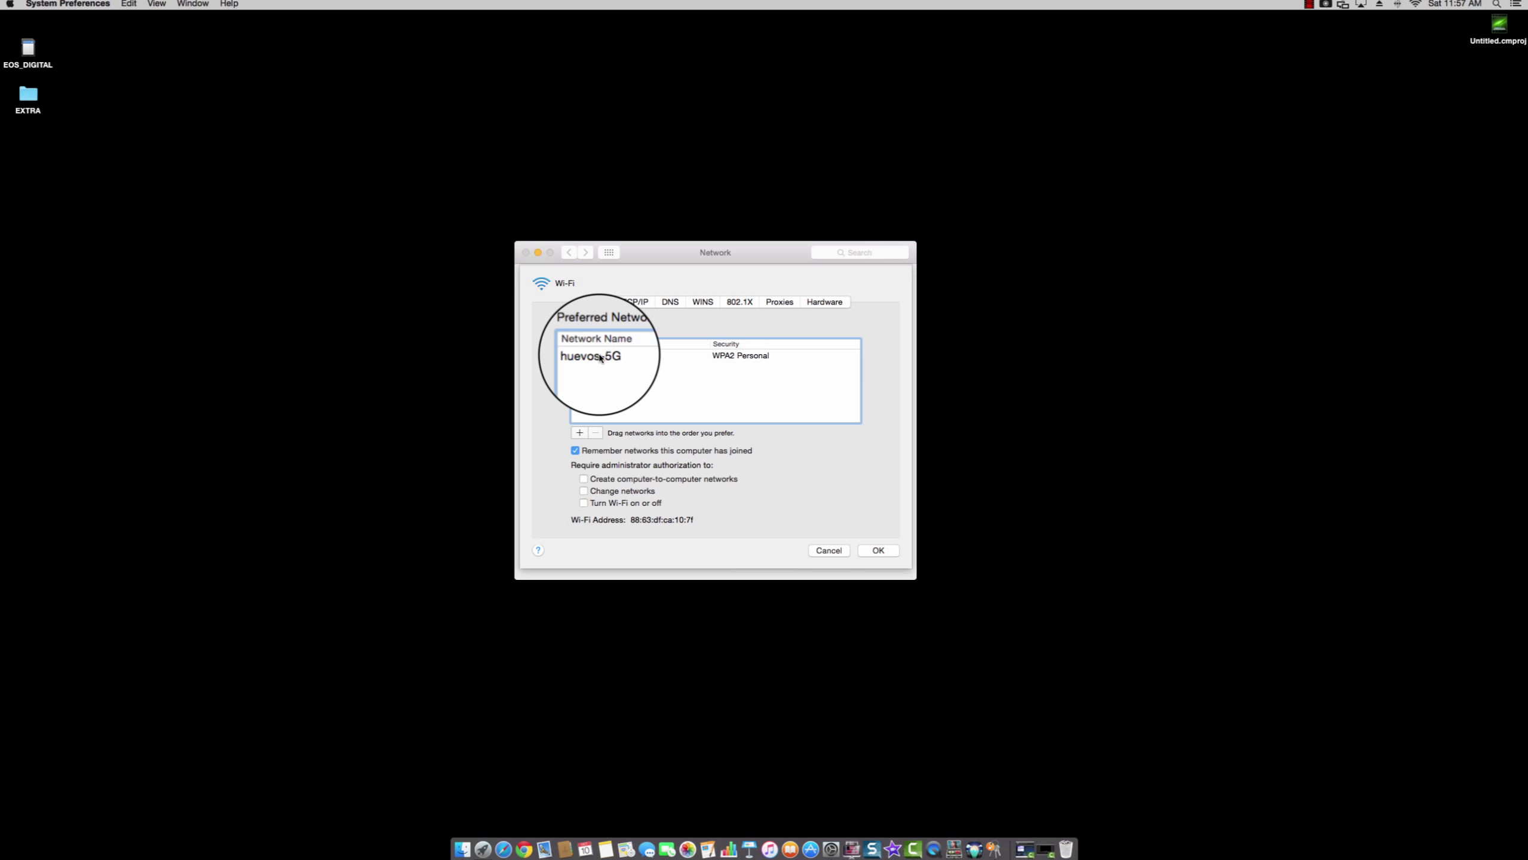
pyautogui.click(602, 357)
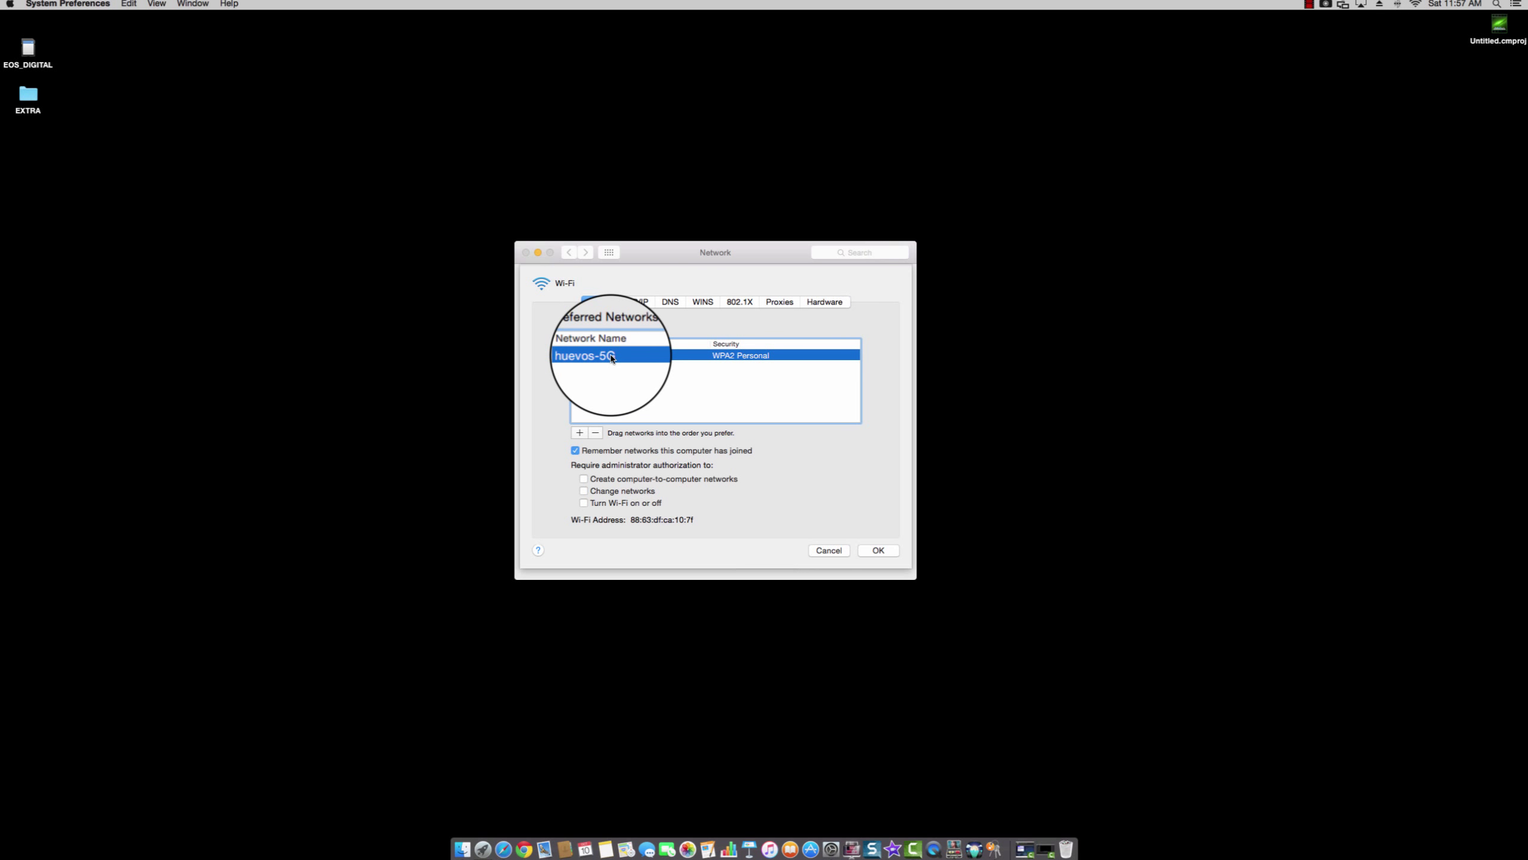
pyautogui.click(595, 433)
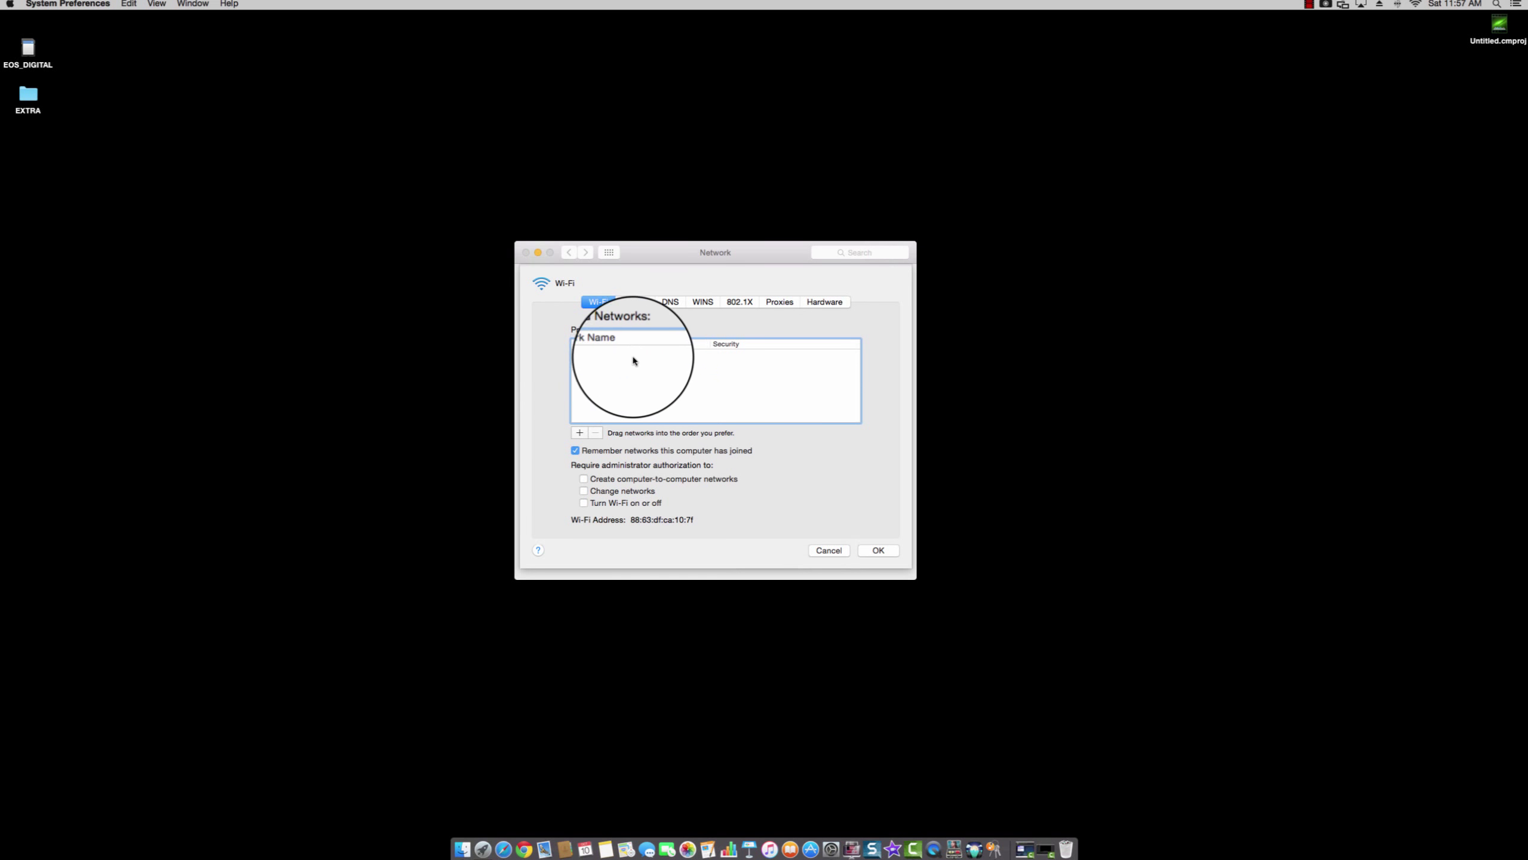
pyautogui.click(878, 550)
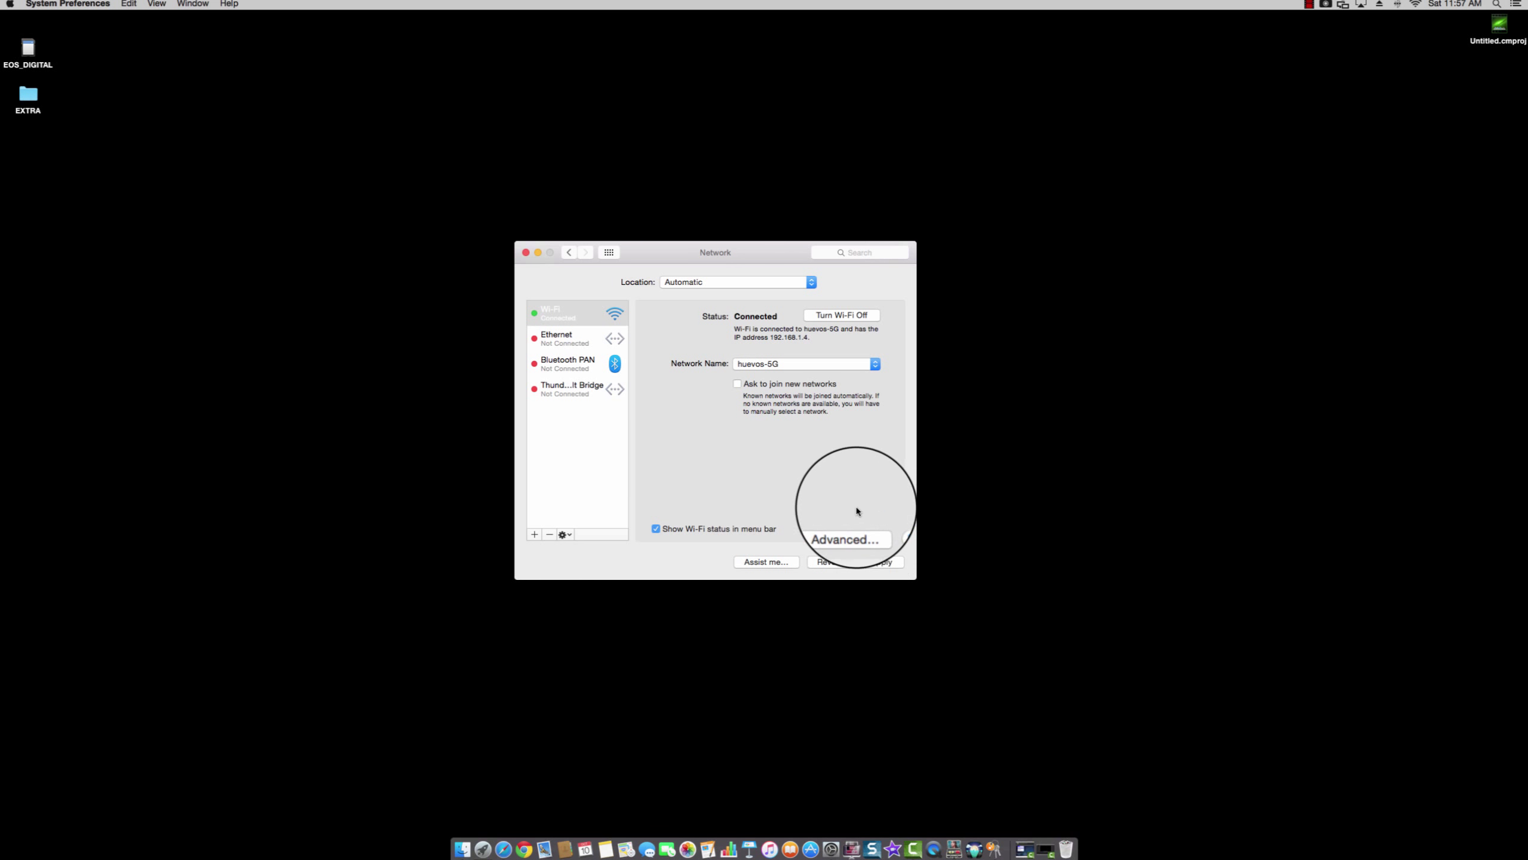
pyautogui.click(887, 563)
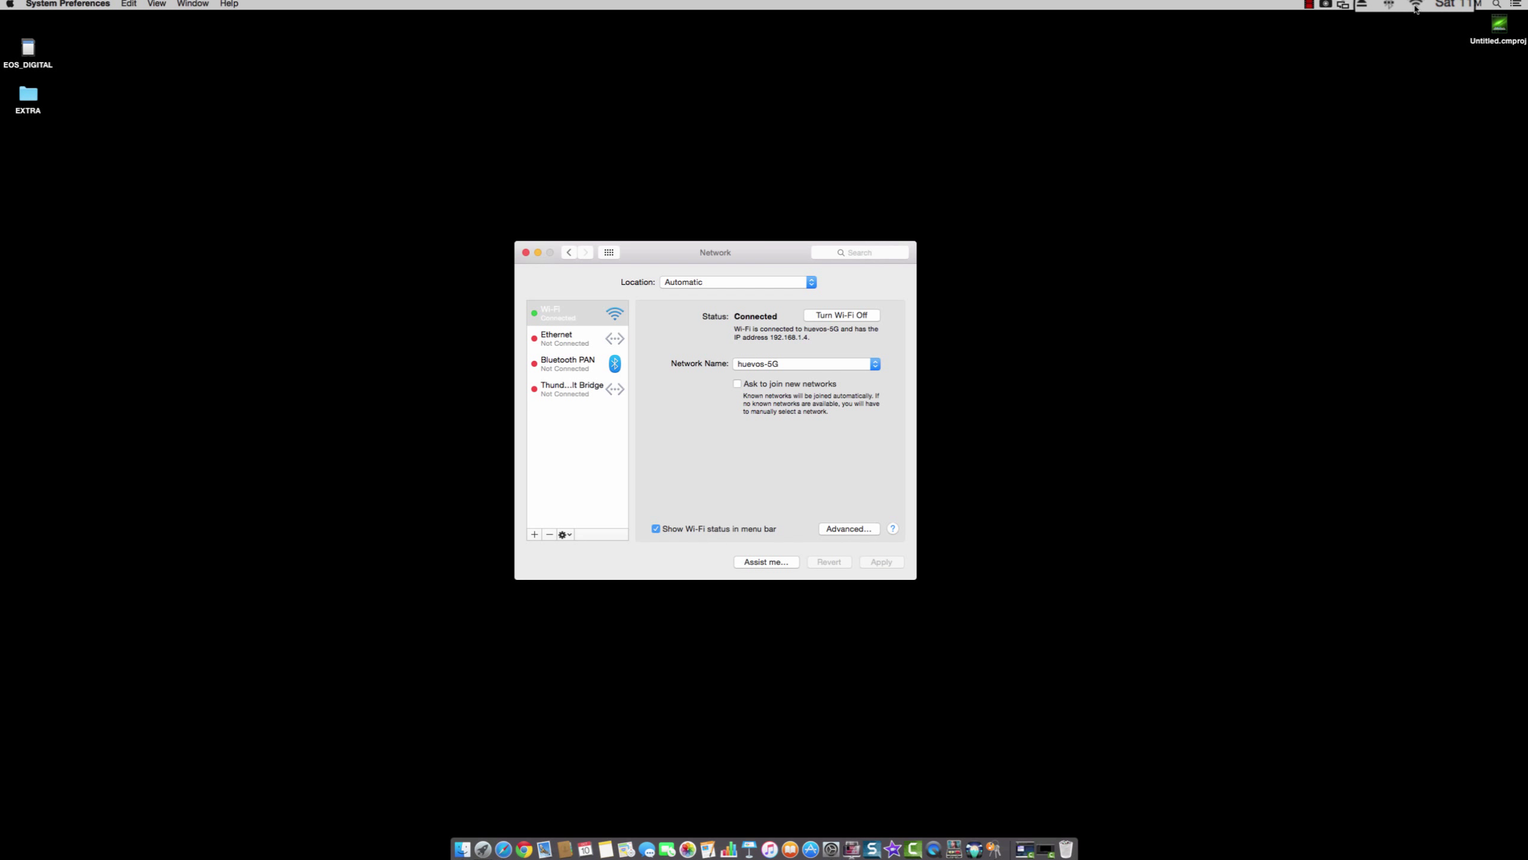
# Turn Wi-Fi off from the menu-bar Wi-Fi menu and close the Network window
pyautogui.click(1416, 6)
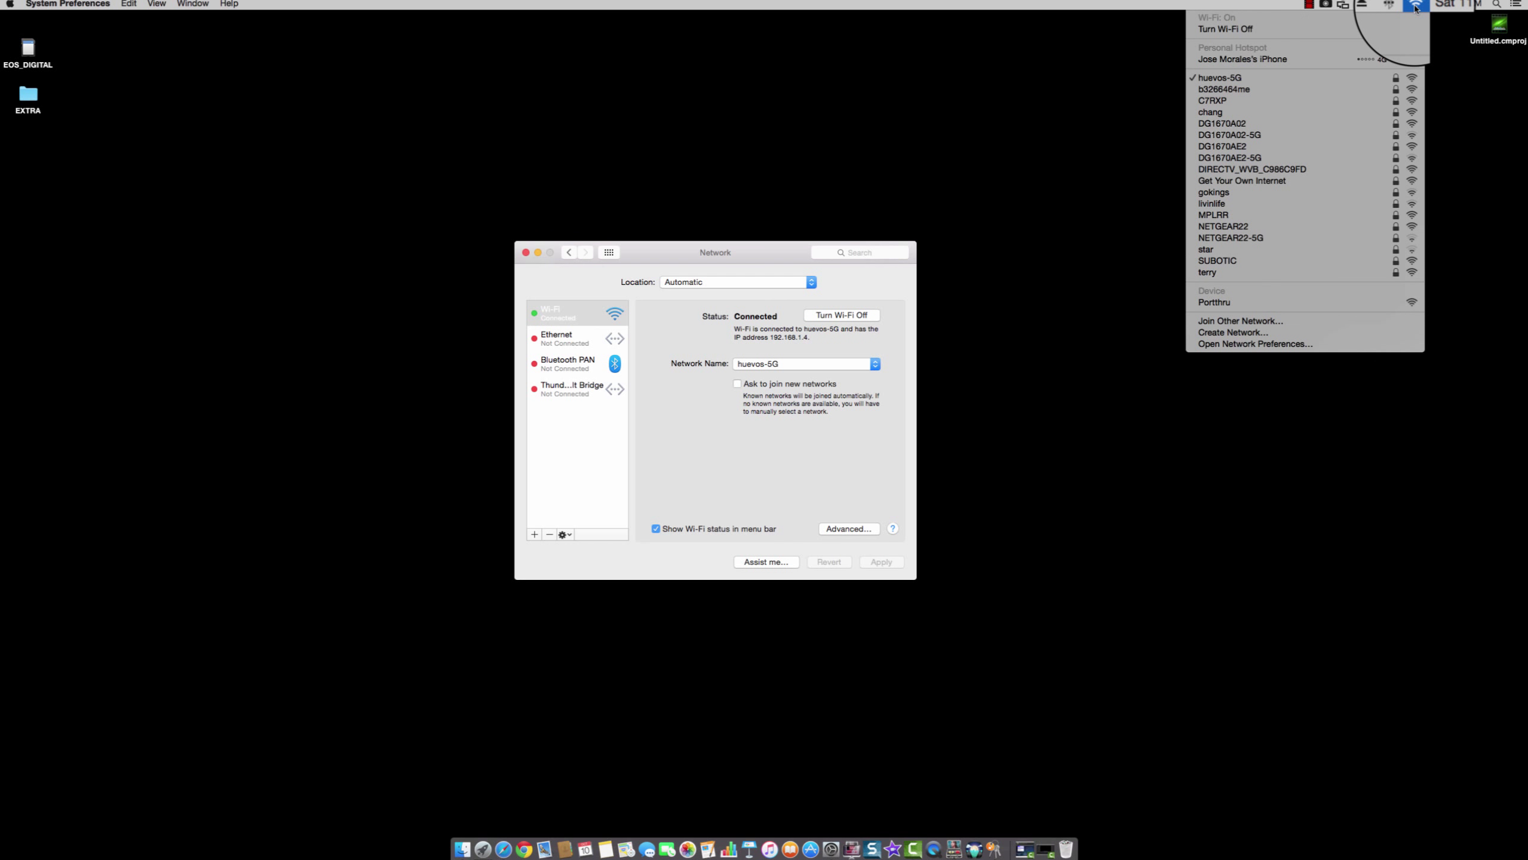
pyautogui.click(1296, 28)
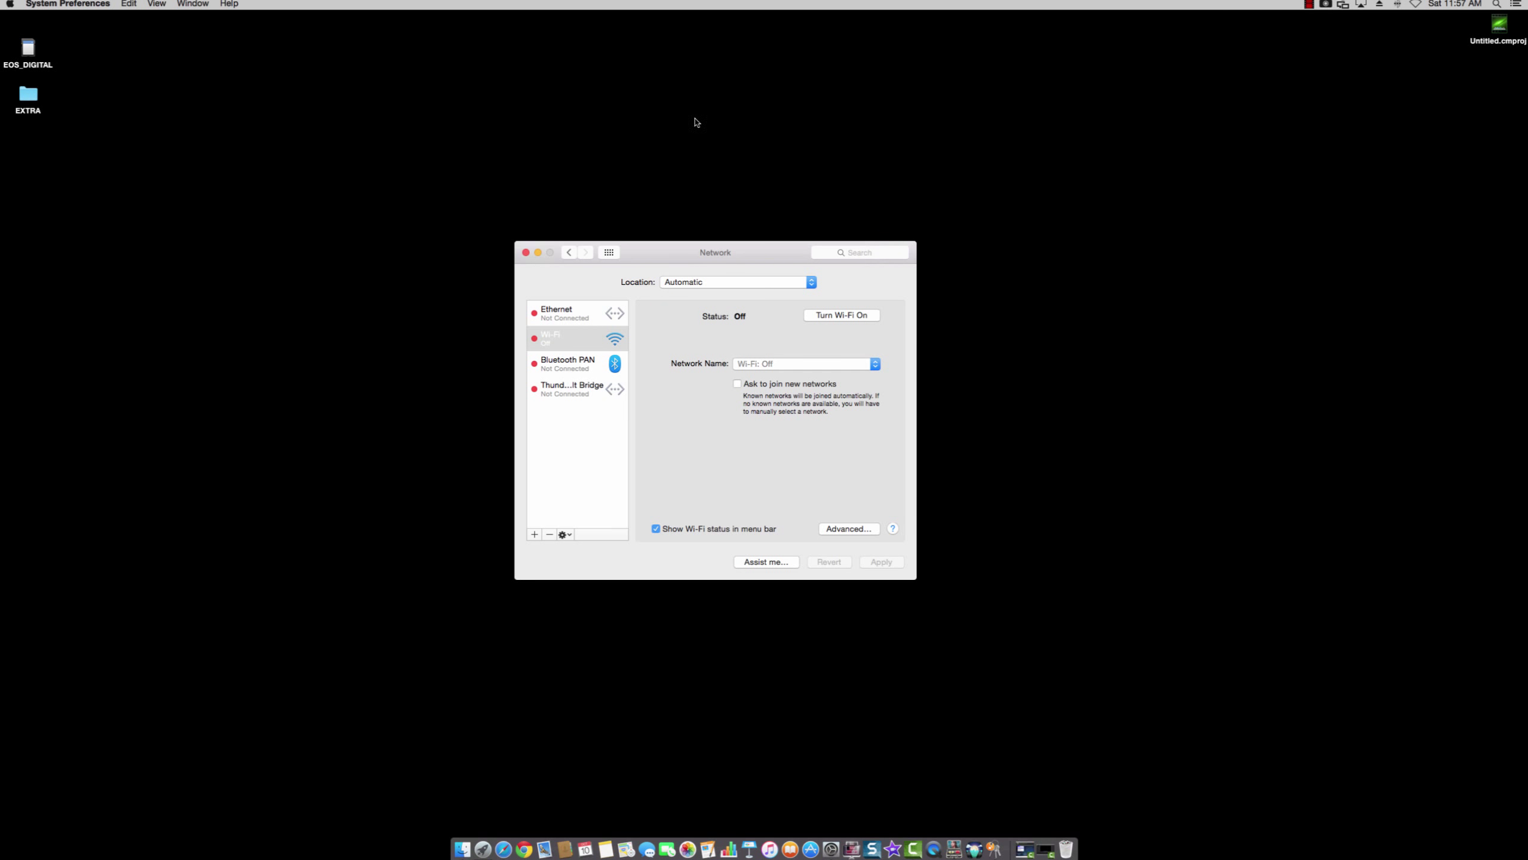
pyautogui.click(525, 253)
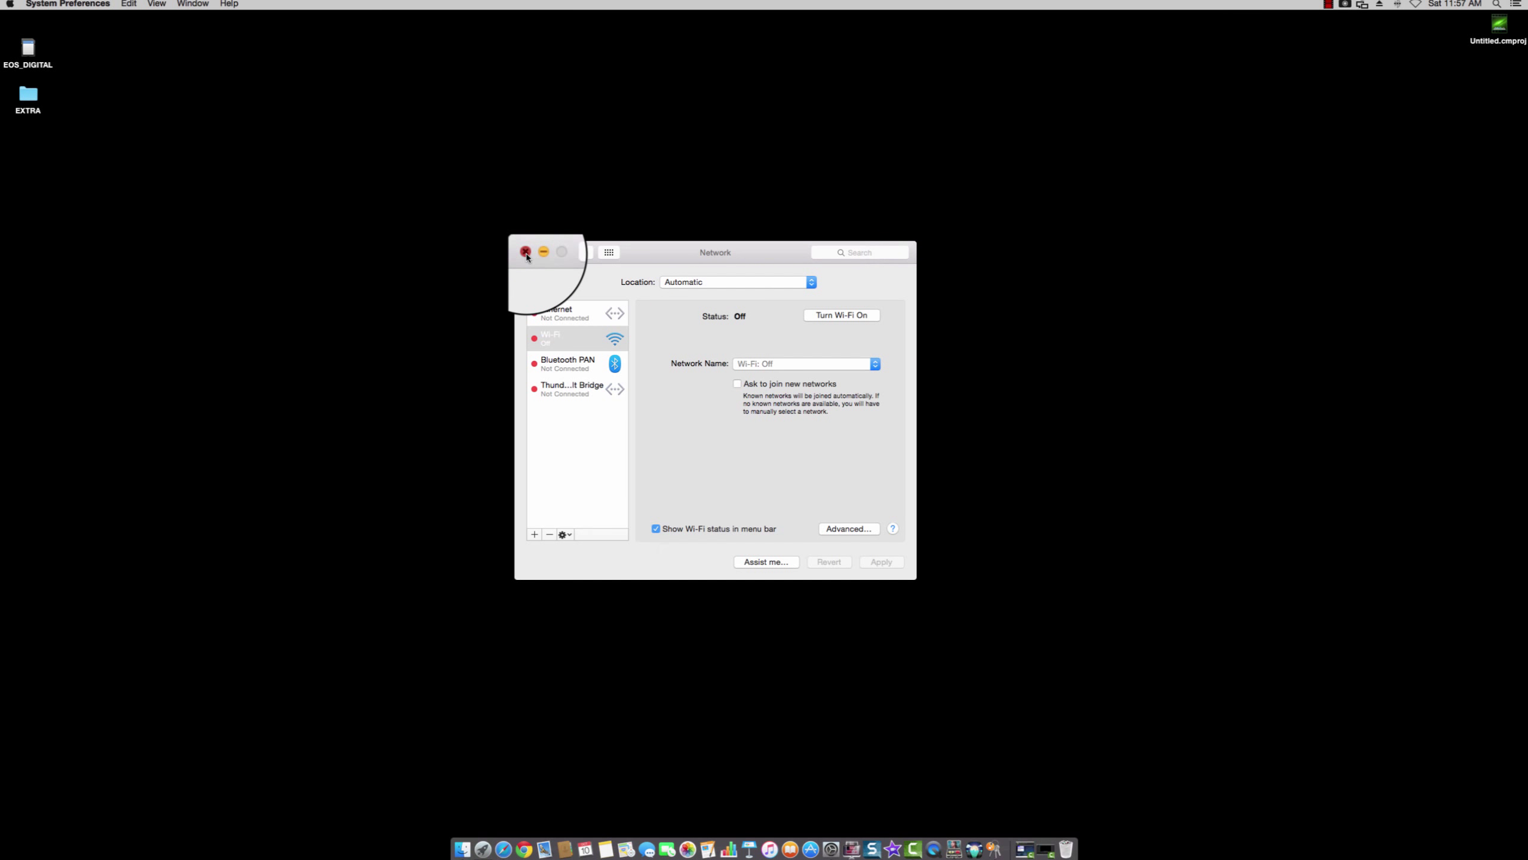
# Search Spotlight for 'keychain Access' and launch Keychain Access from the results
pyautogui.click(1498, 6)
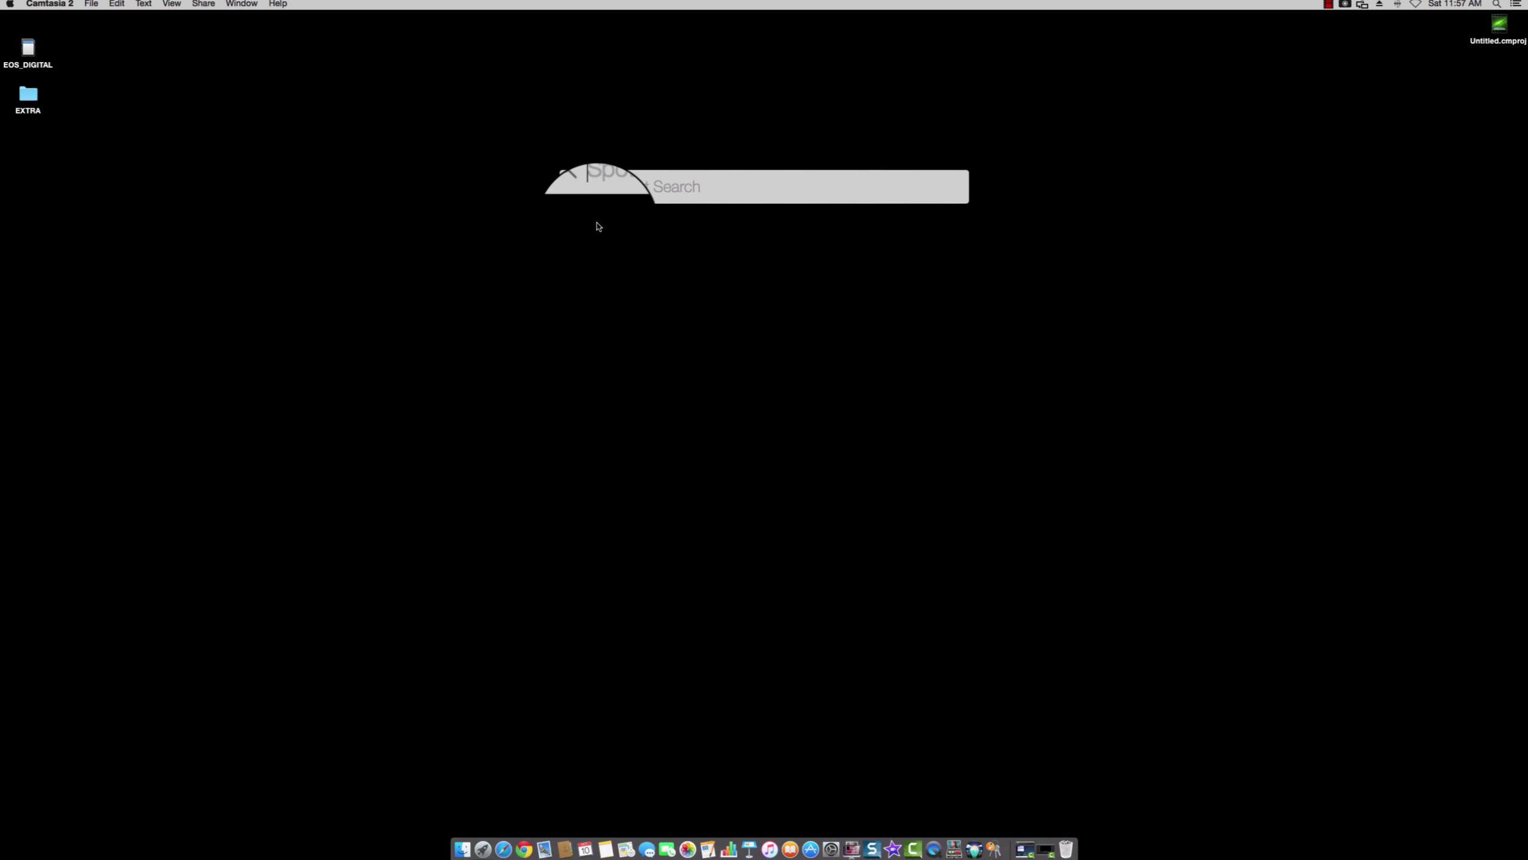
pyautogui.write('key')
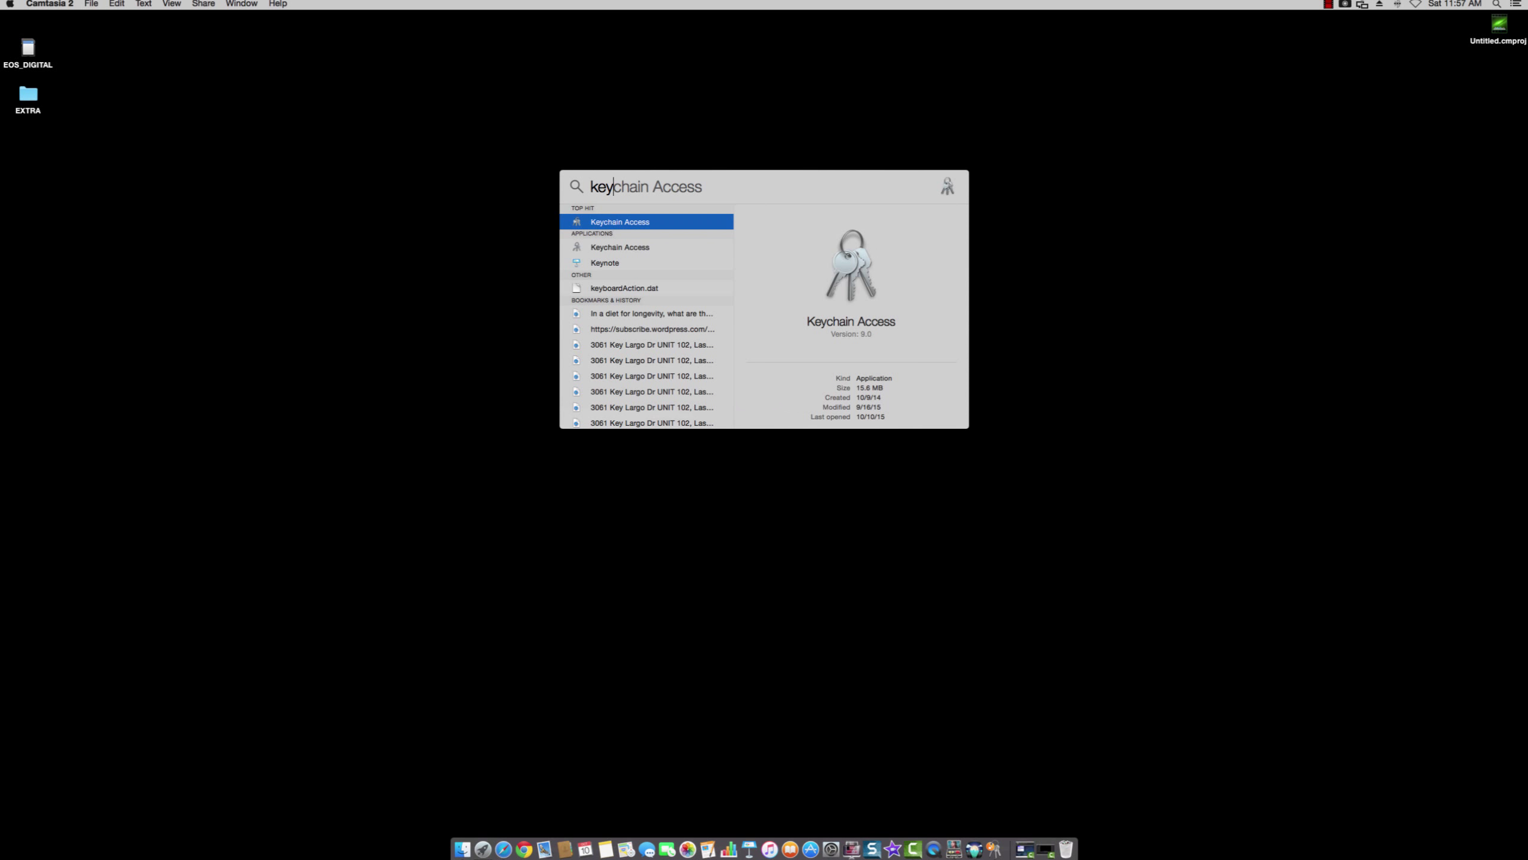
pyautogui.write('cha')
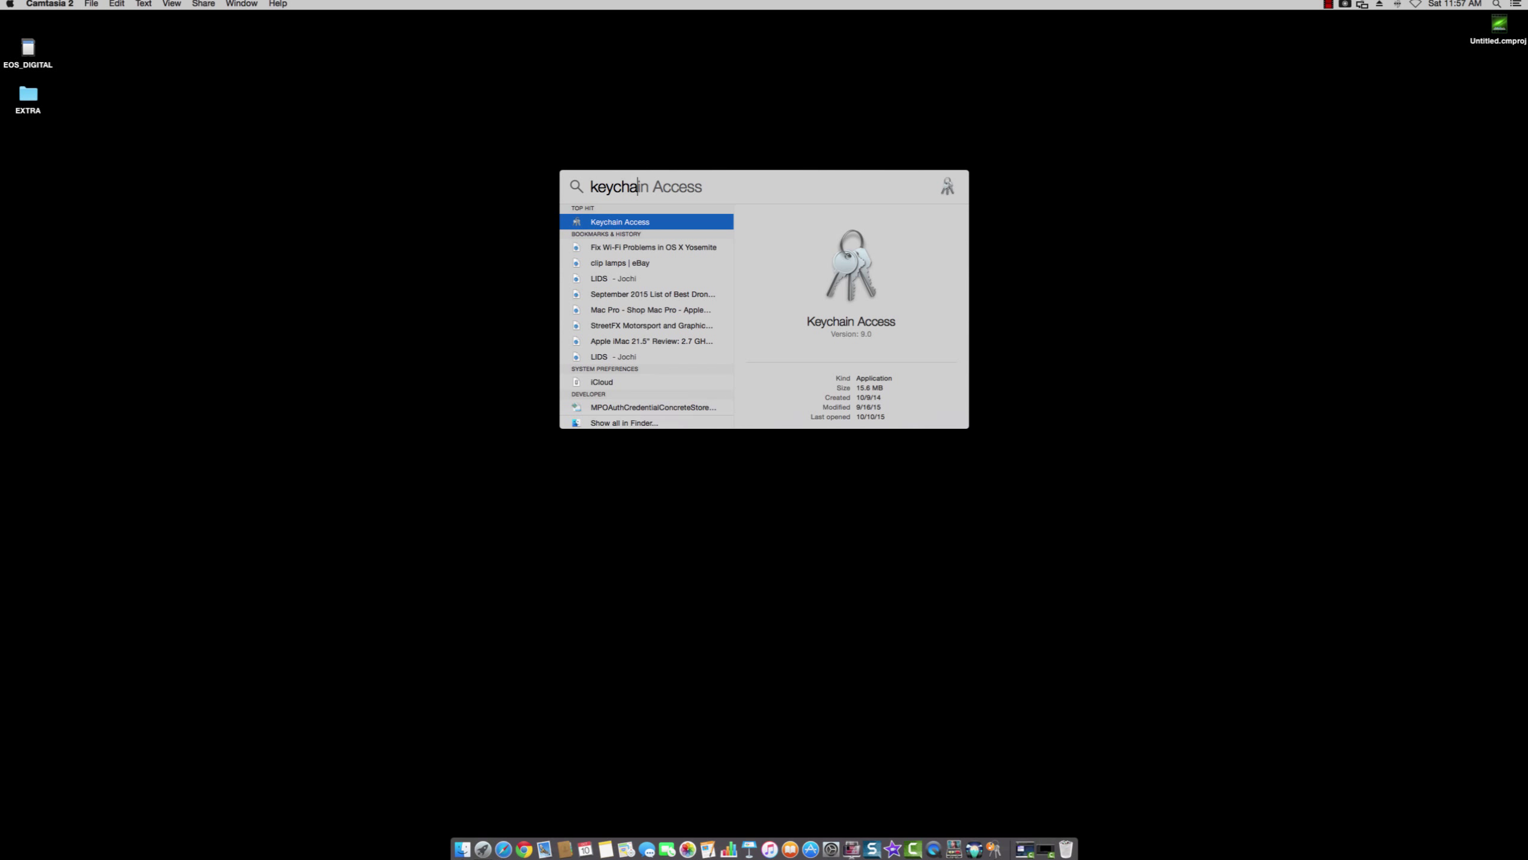
pyautogui.write('in Access')
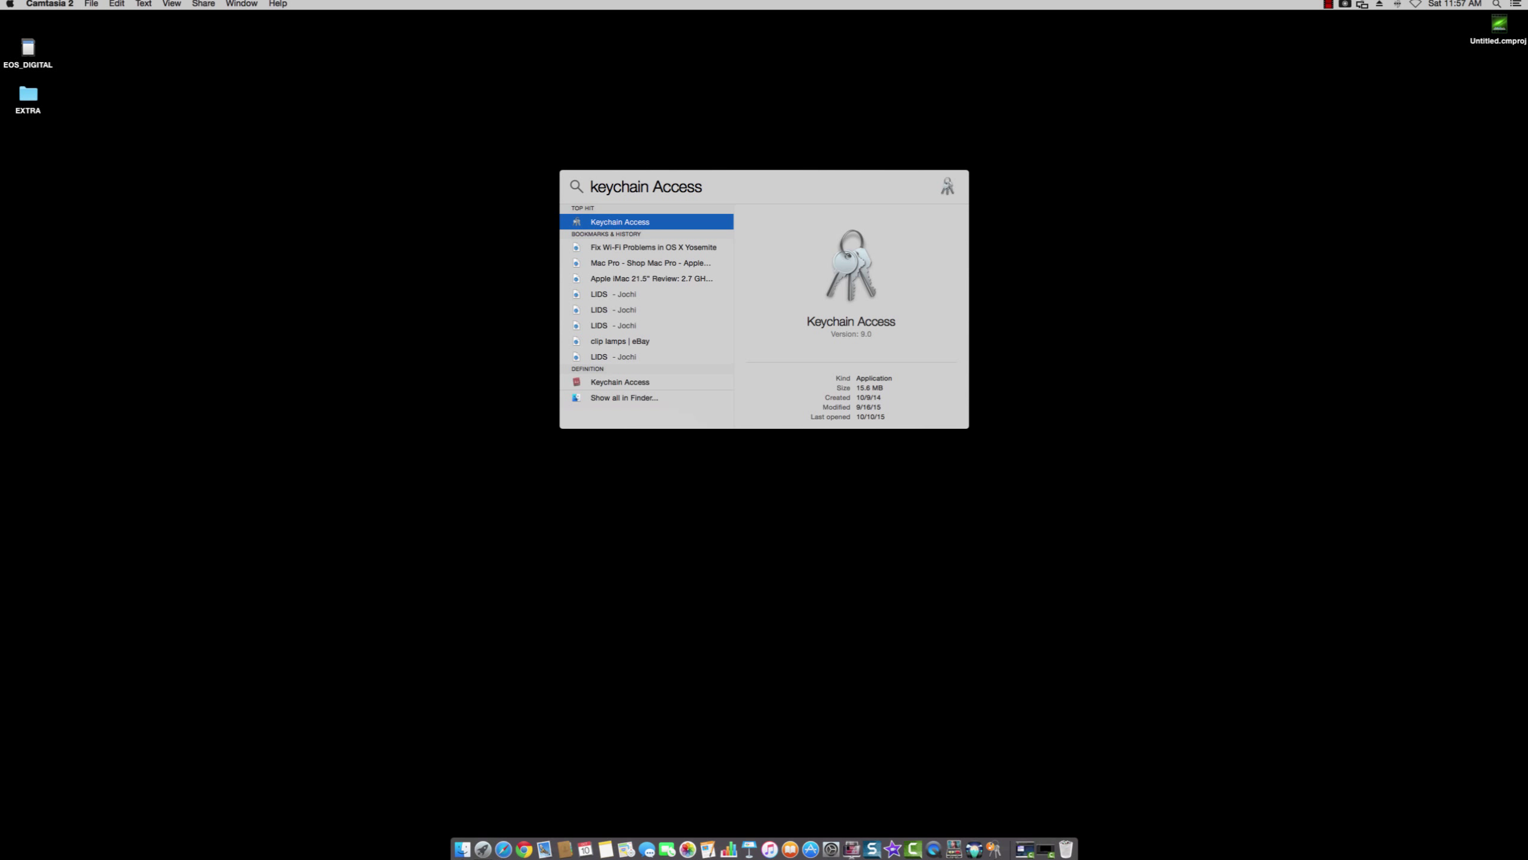
pyautogui.doubleClick(612, 228)
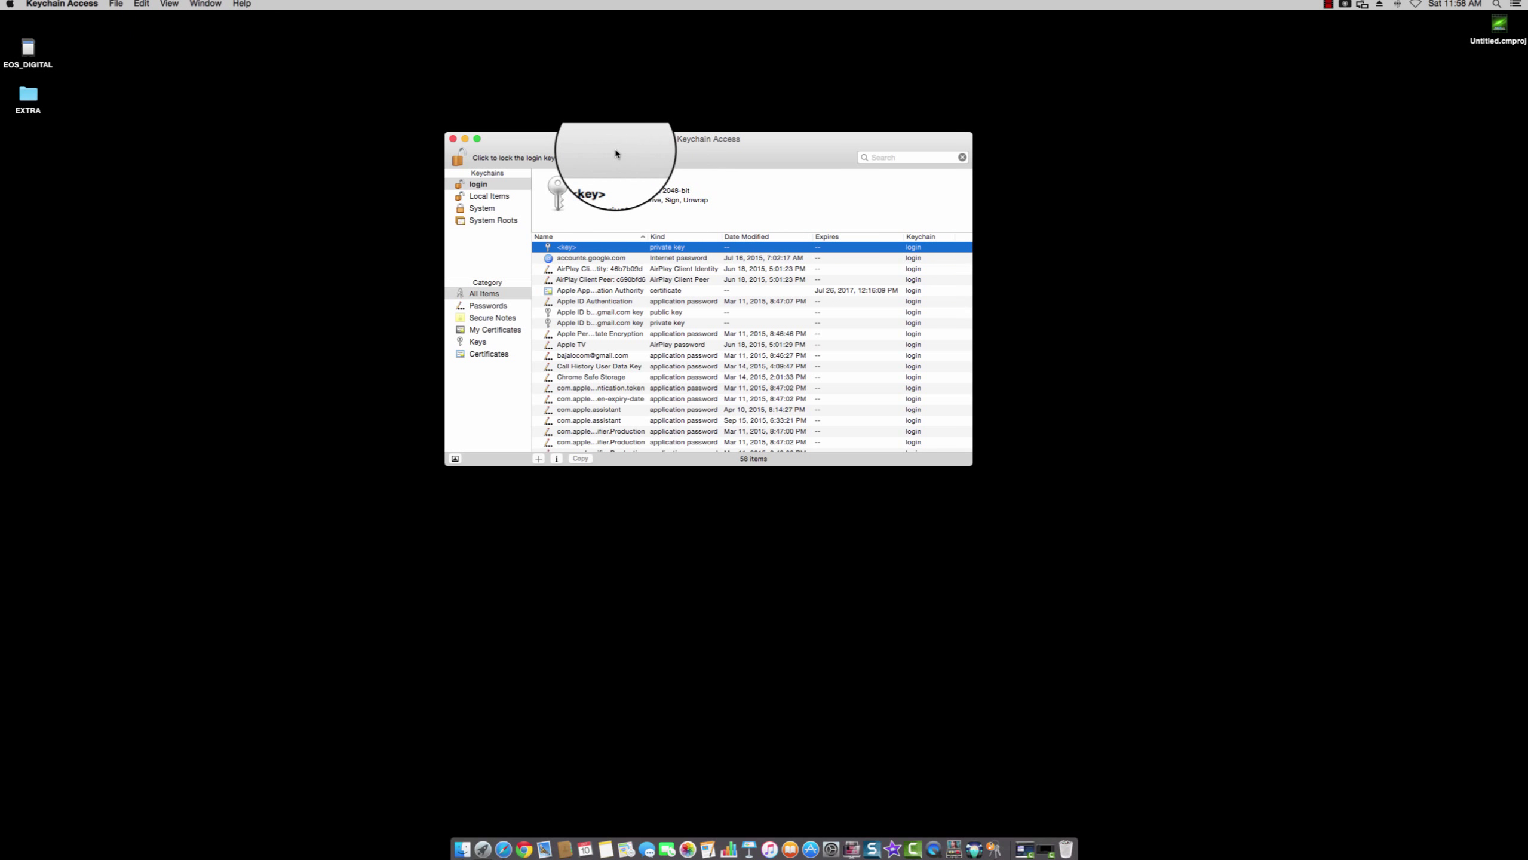
# Look through the Local Items, System and login keychains, then search the items for 'airpo'
pyautogui.click(489, 195)
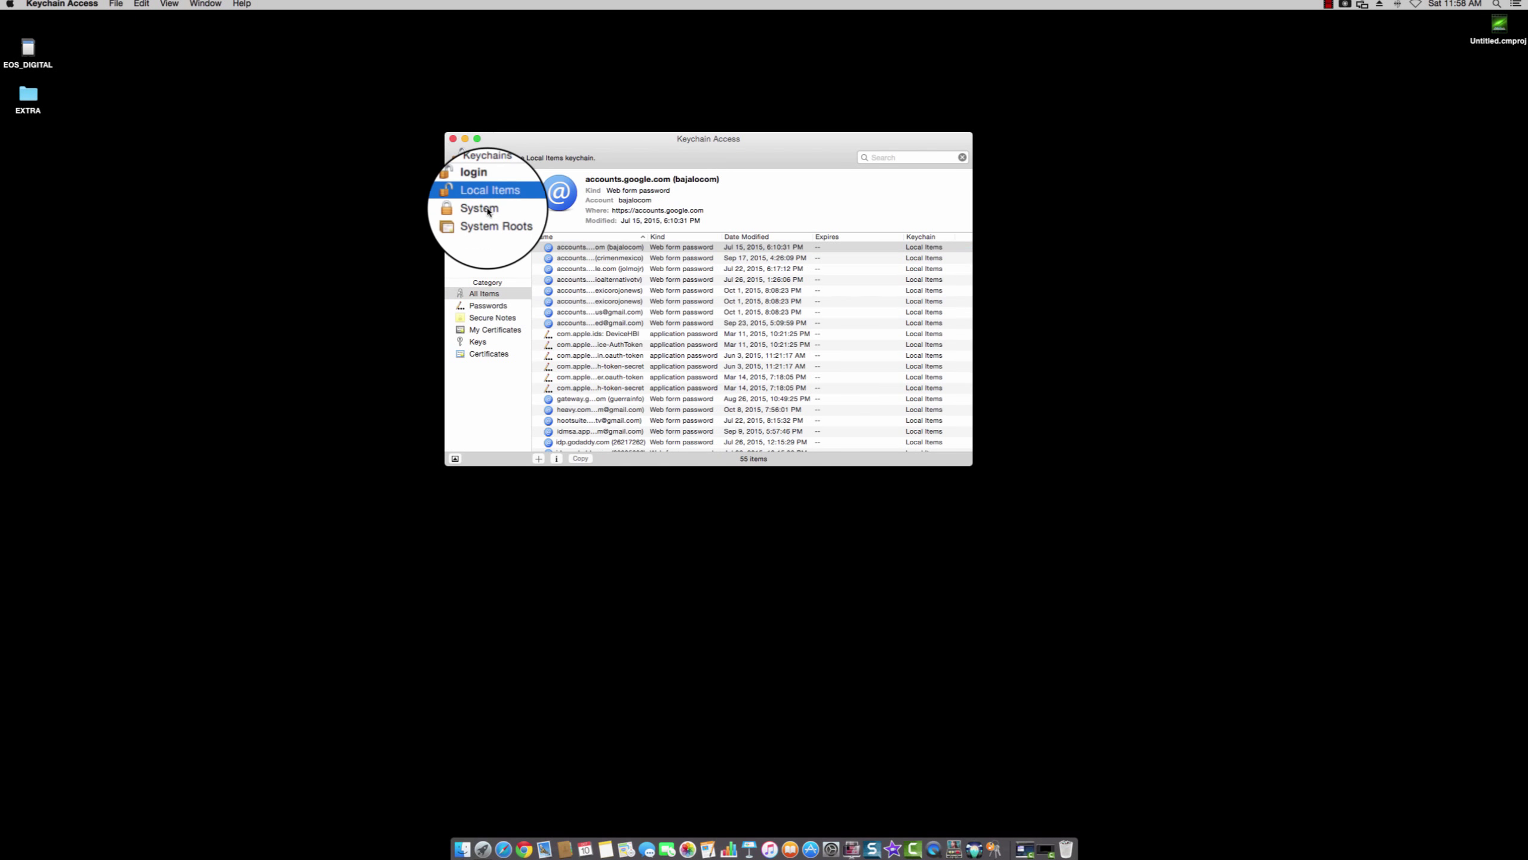
pyautogui.click(488, 211)
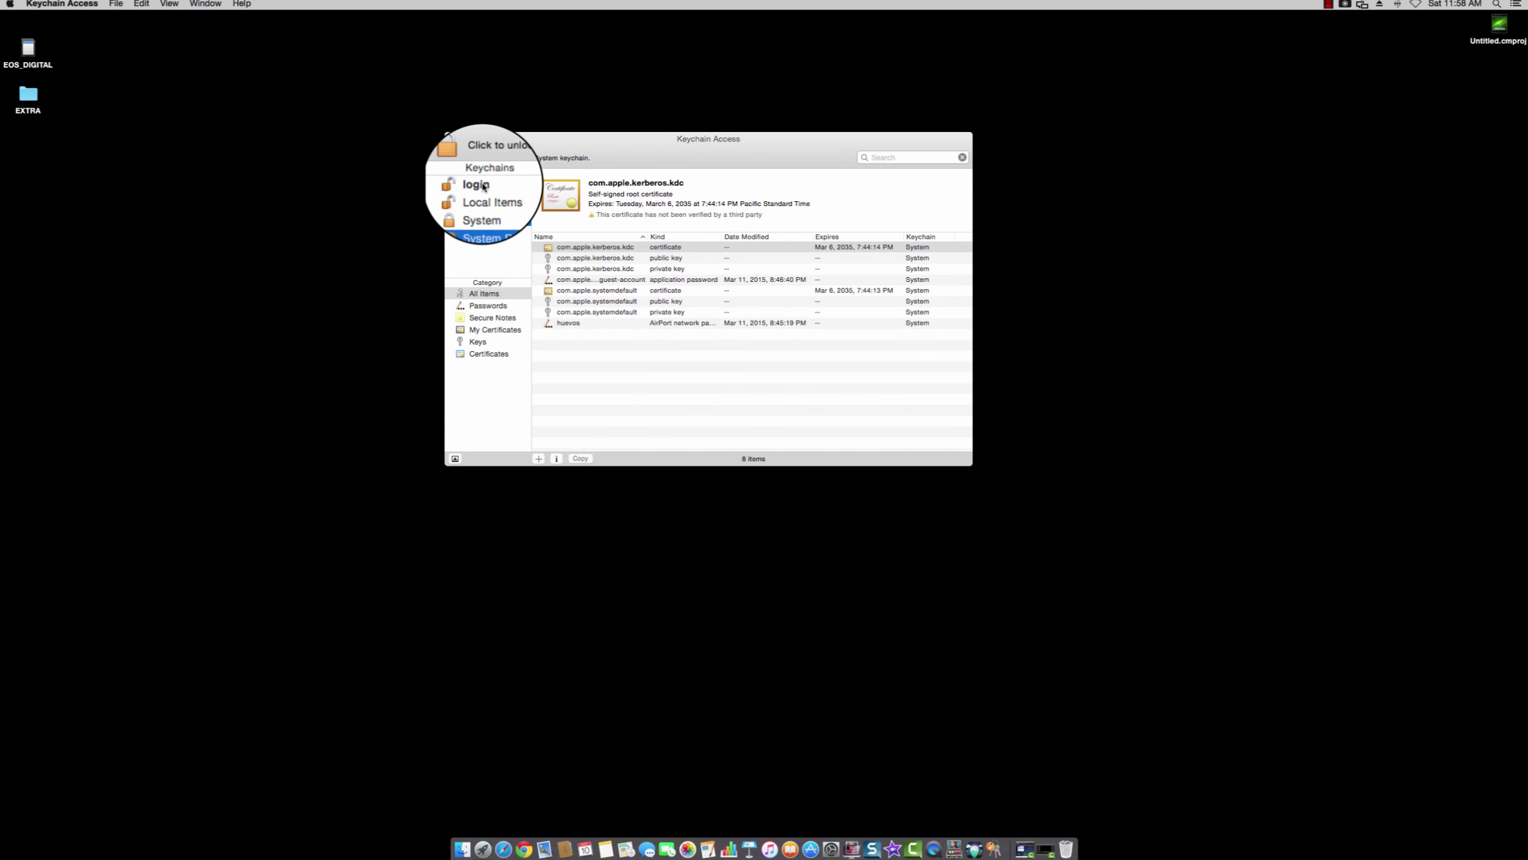
pyautogui.click(483, 187)
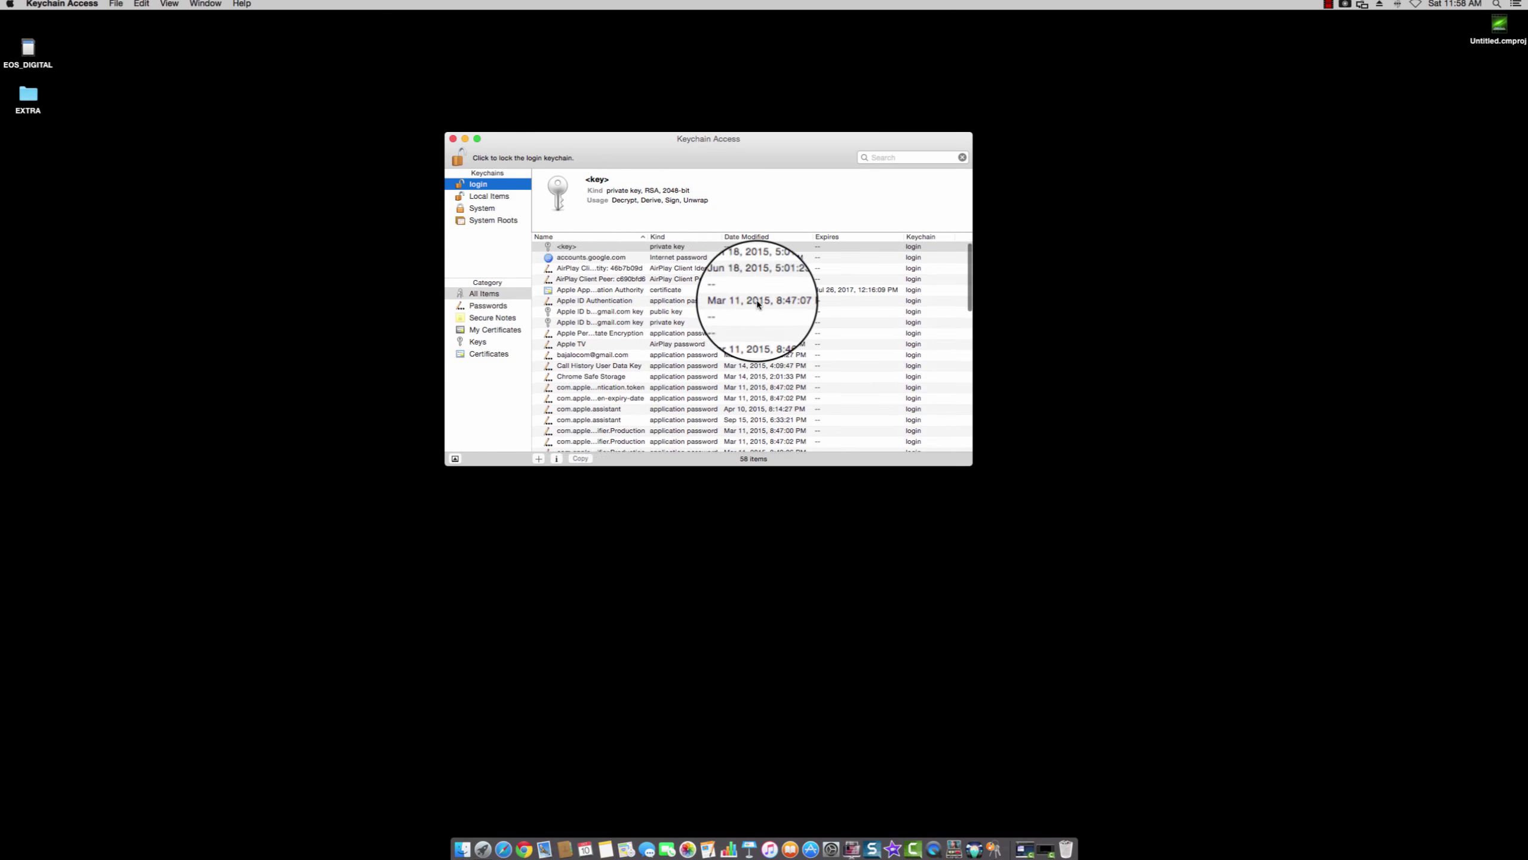
pyautogui.scroll(-15, 758, 304)
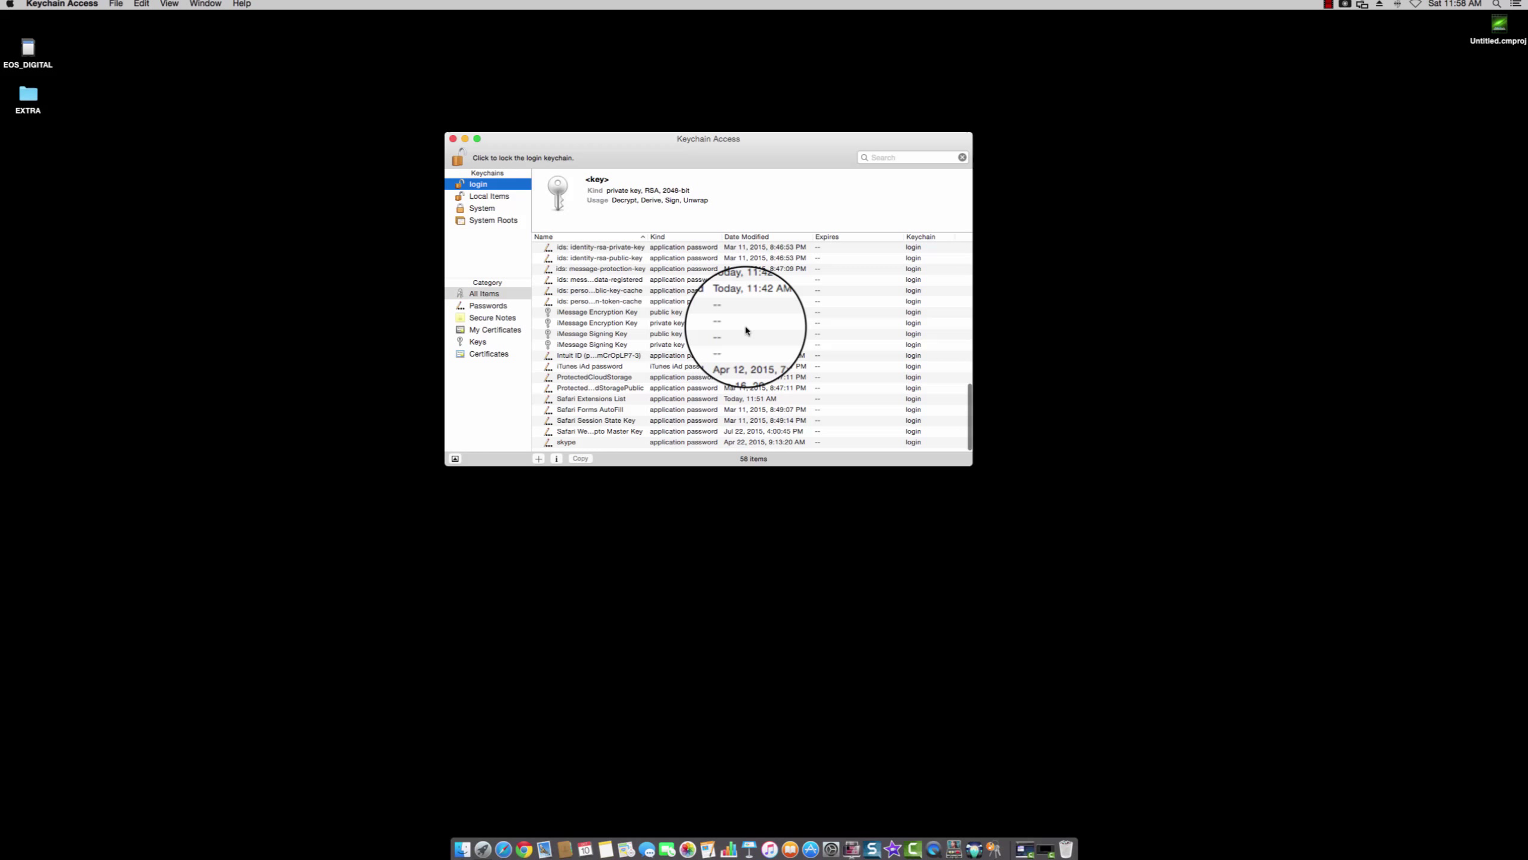
pyautogui.scroll(15, 746, 330)
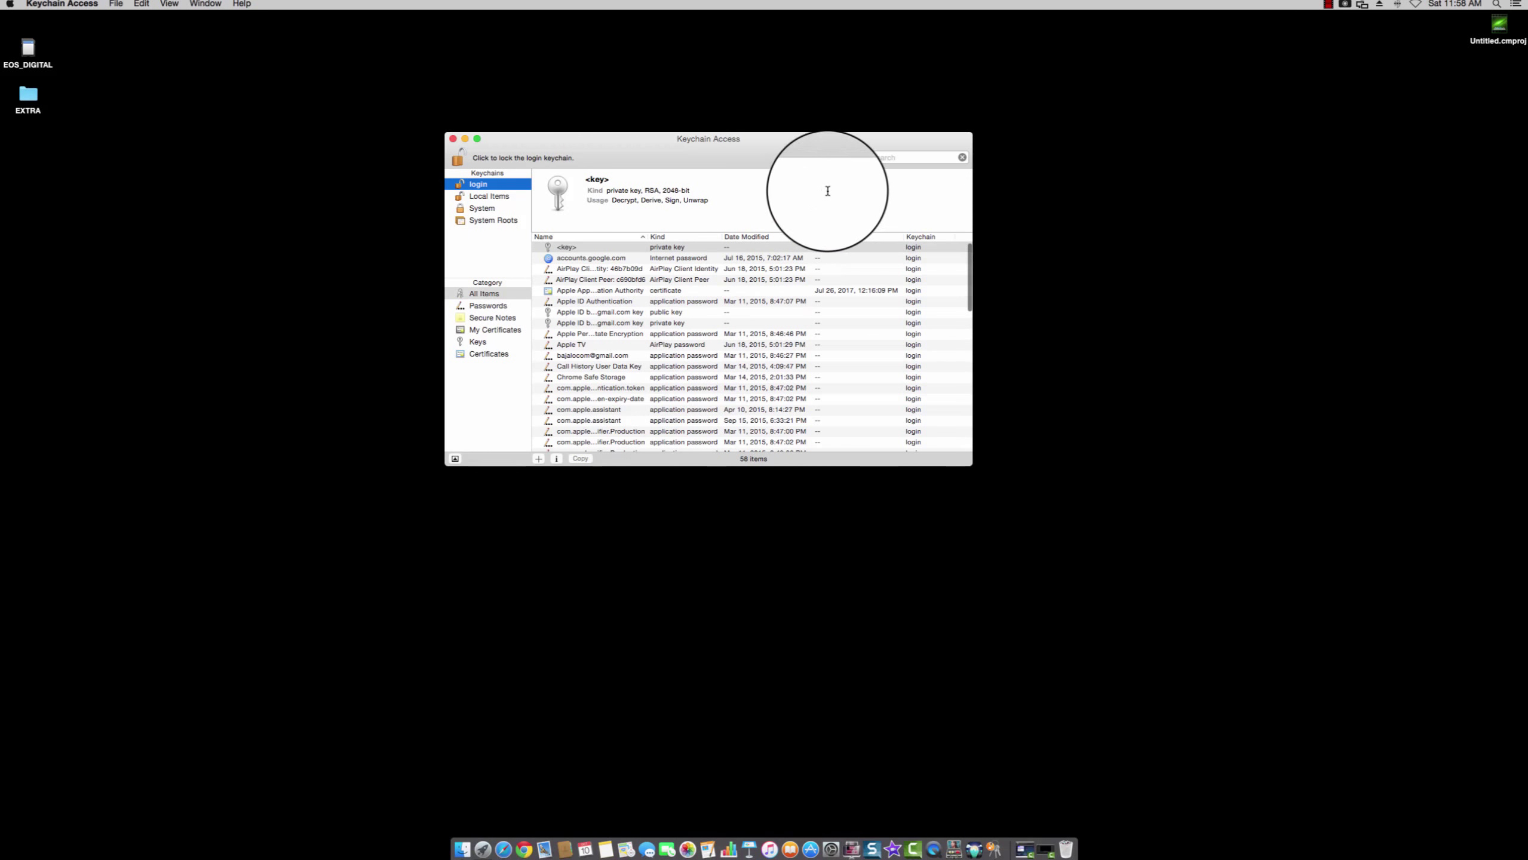
pyautogui.click(891, 157)
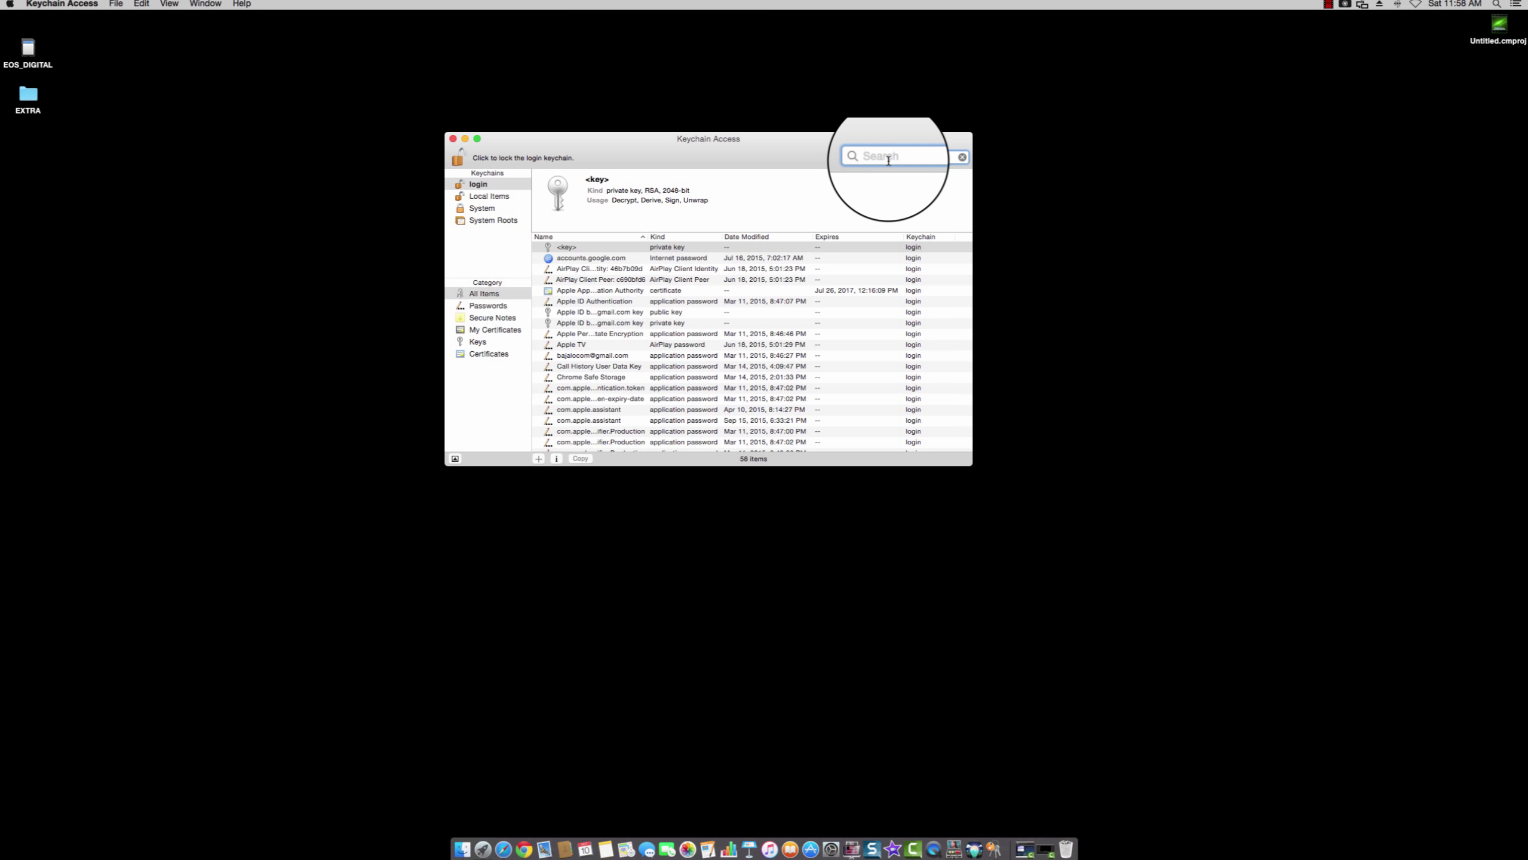
pyautogui.write('a')
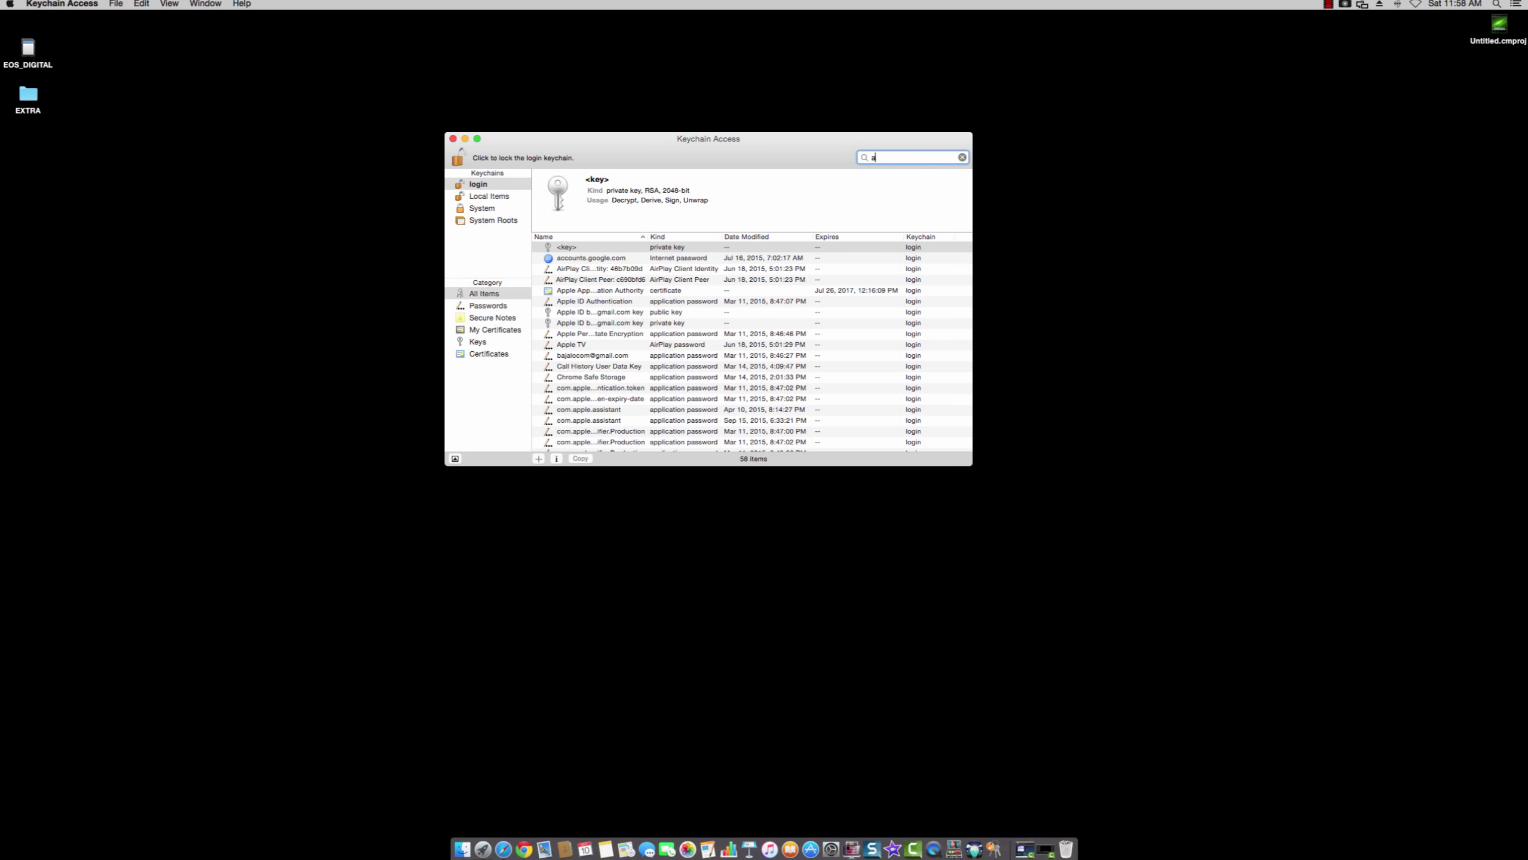
pyautogui.write('irport')
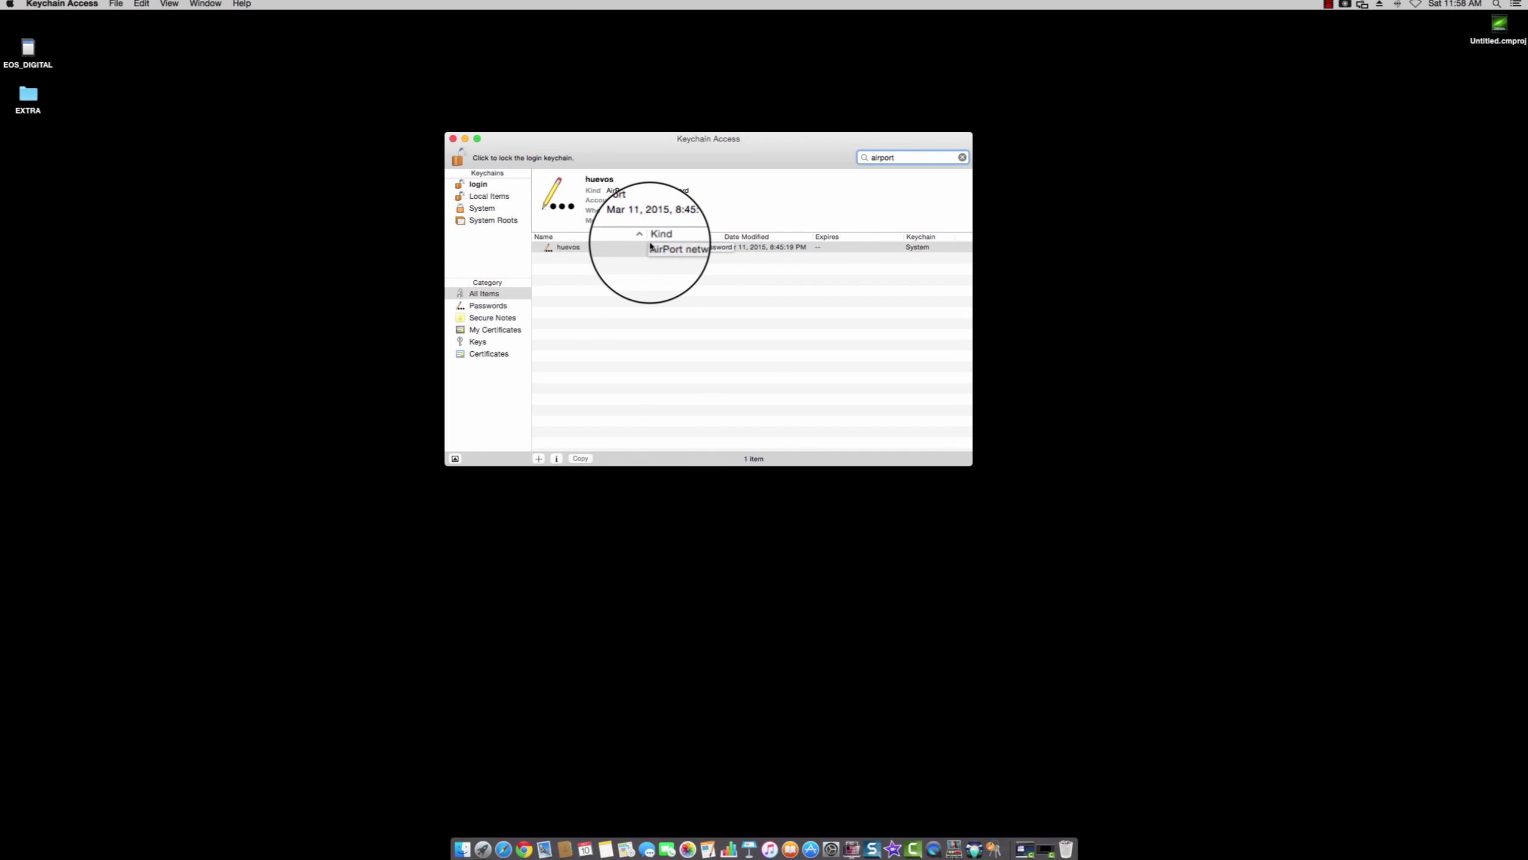
# Delete the huevos AirPort network password, authorising the System keychain change with the admin password
pyautogui.click(617, 252)
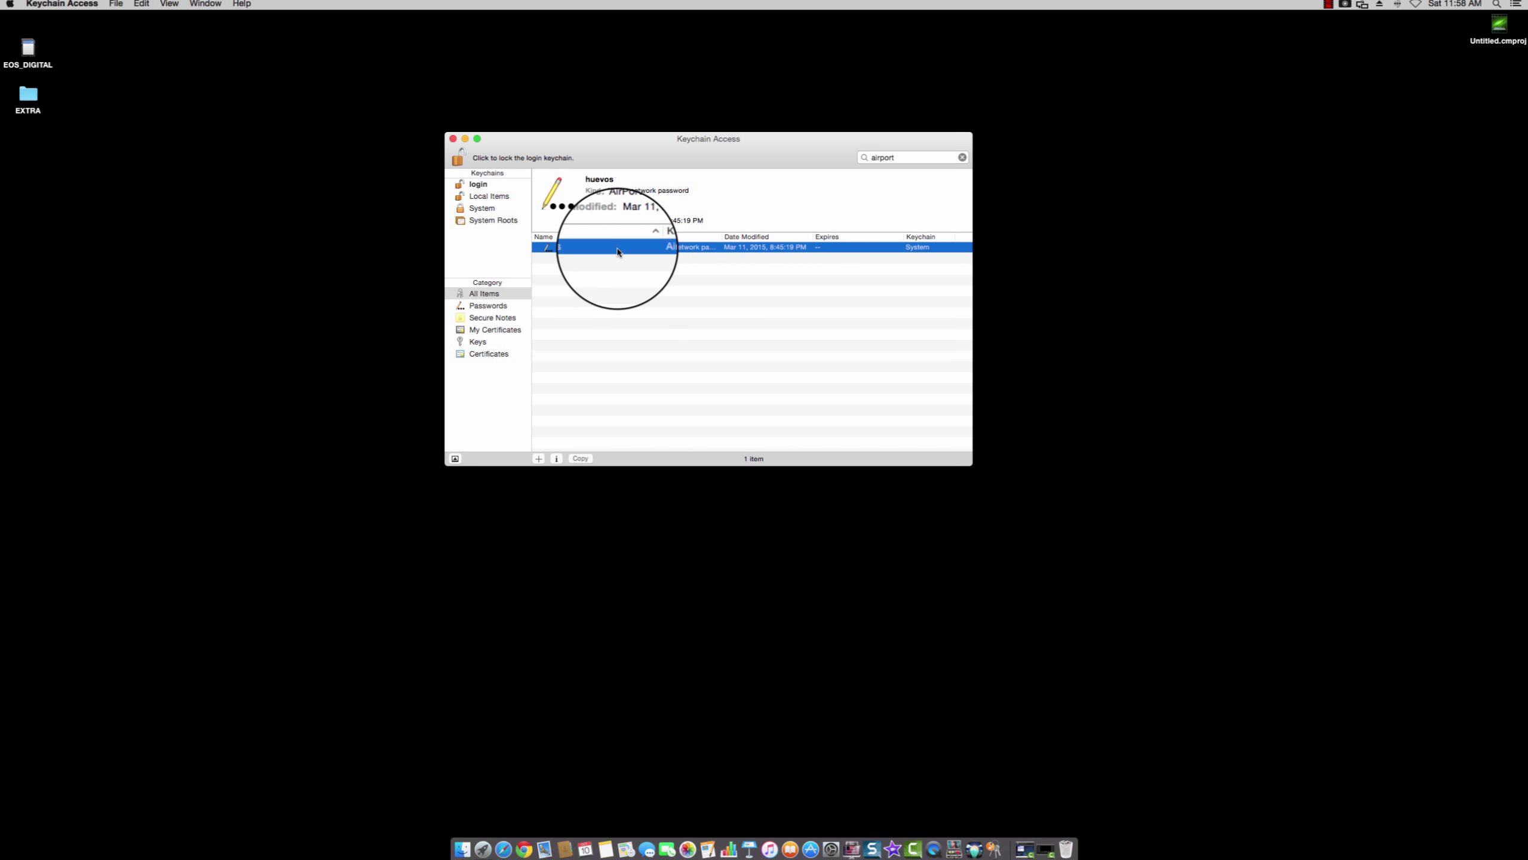
pyautogui.press('super+shift+c')
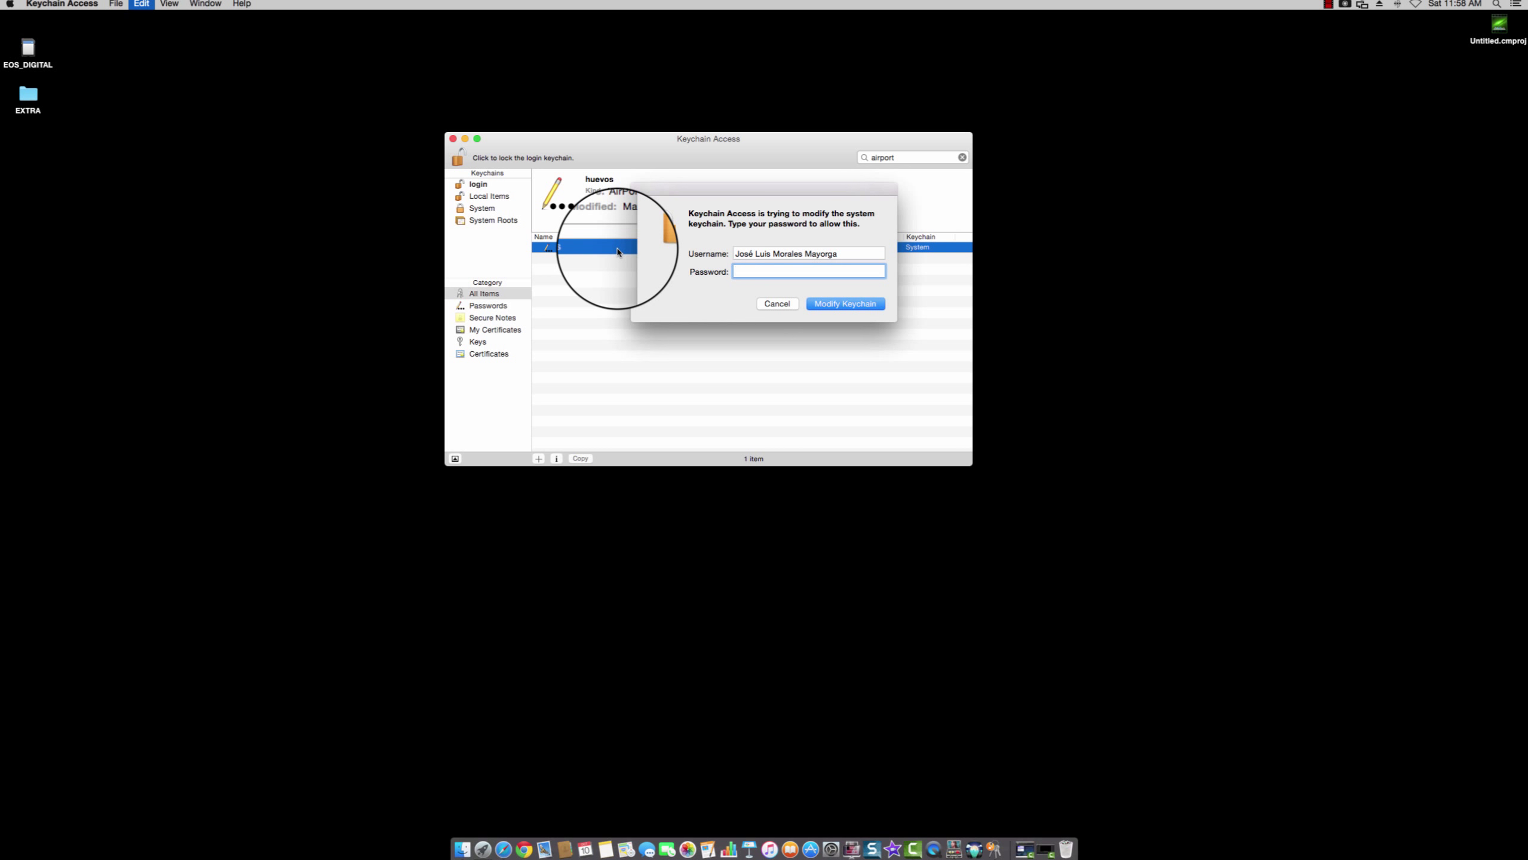
pyautogui.write('••••••••')
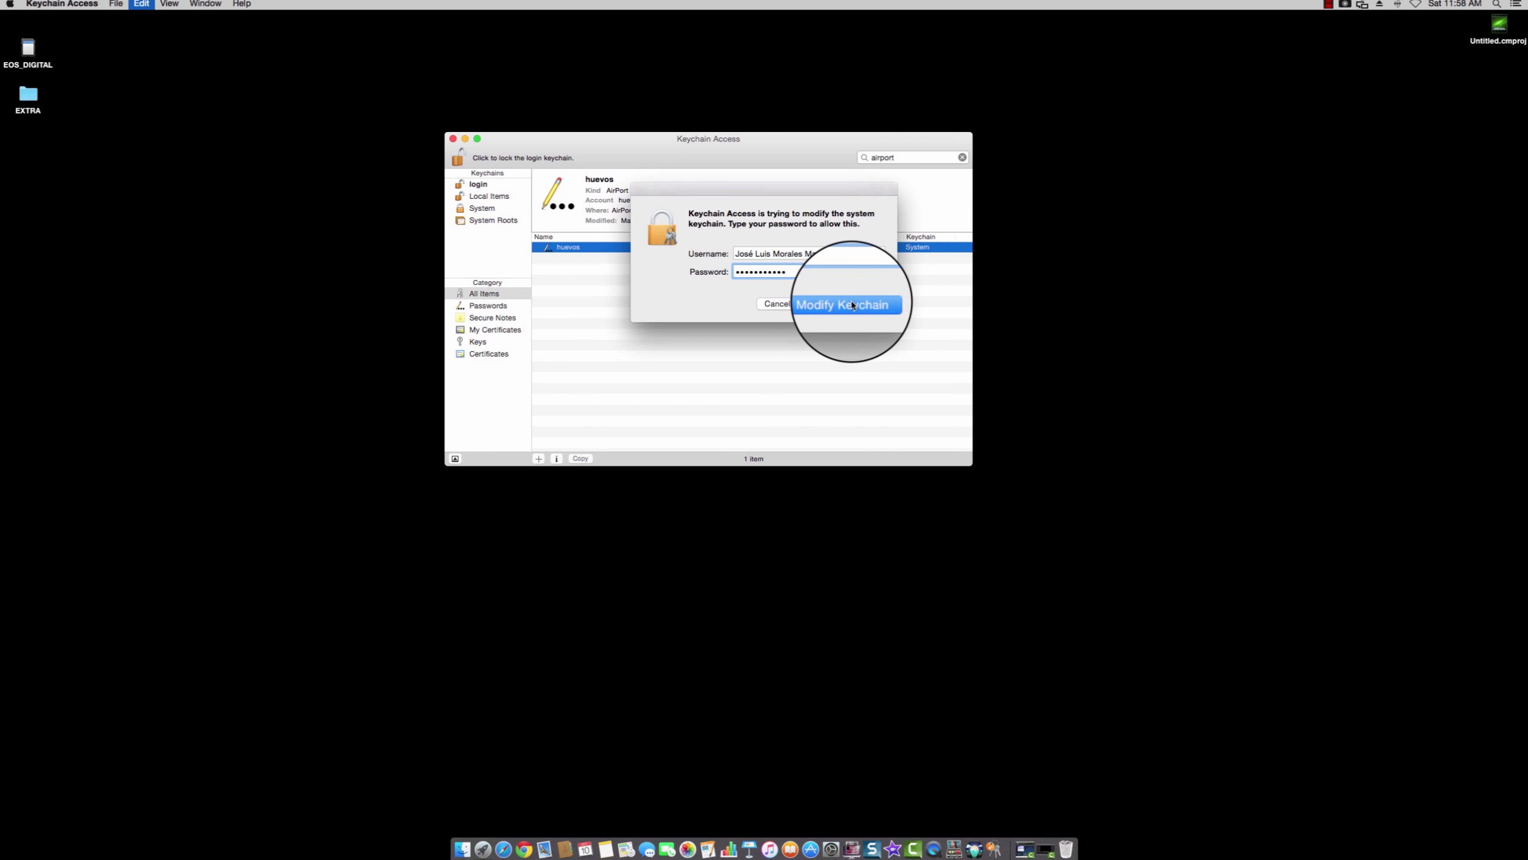
pyautogui.click(851, 306)
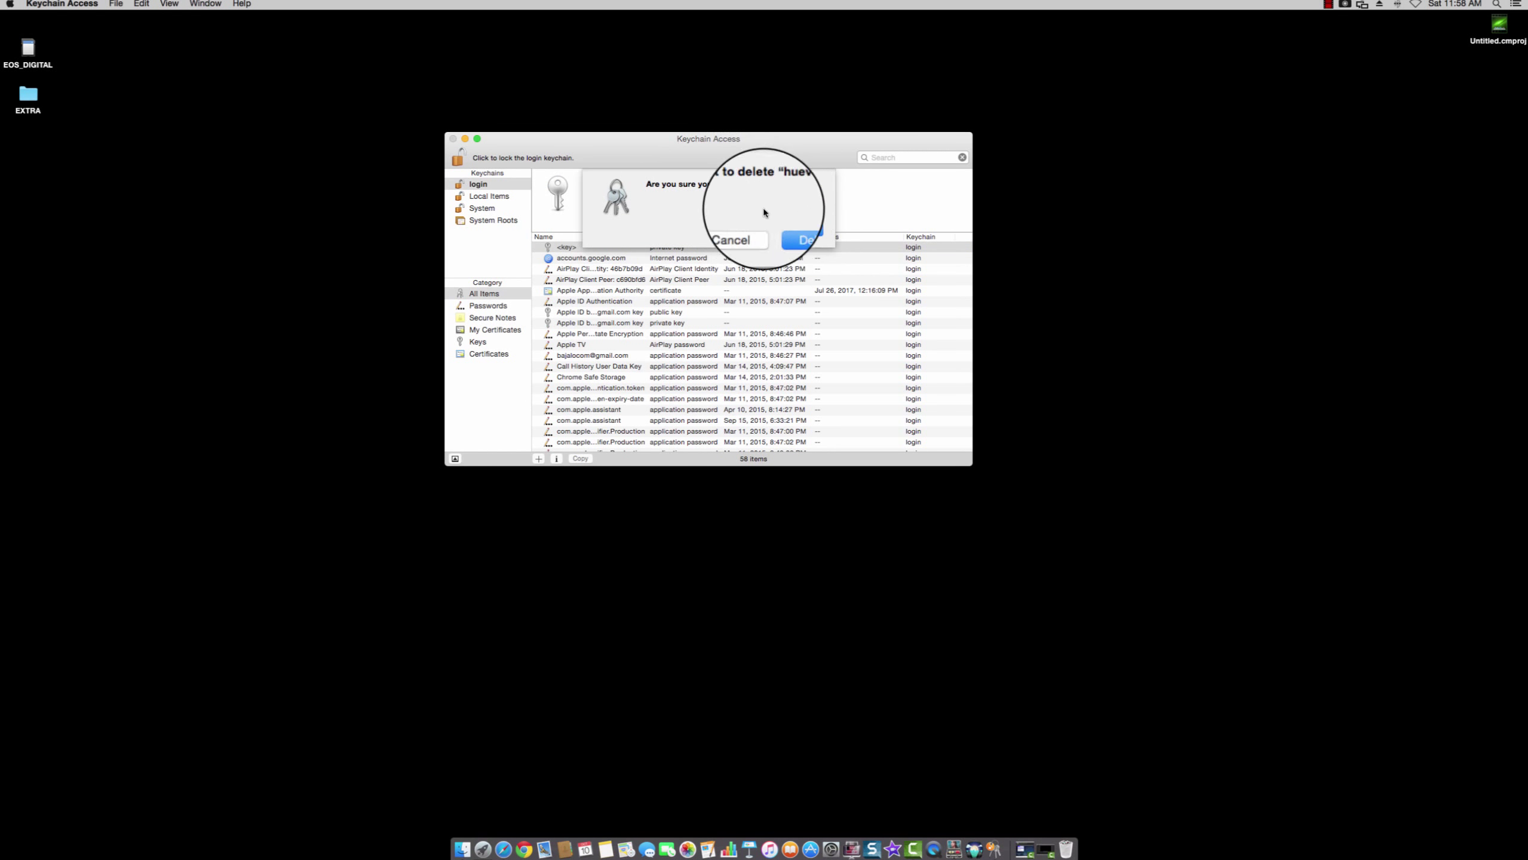
pyautogui.click(803, 232)
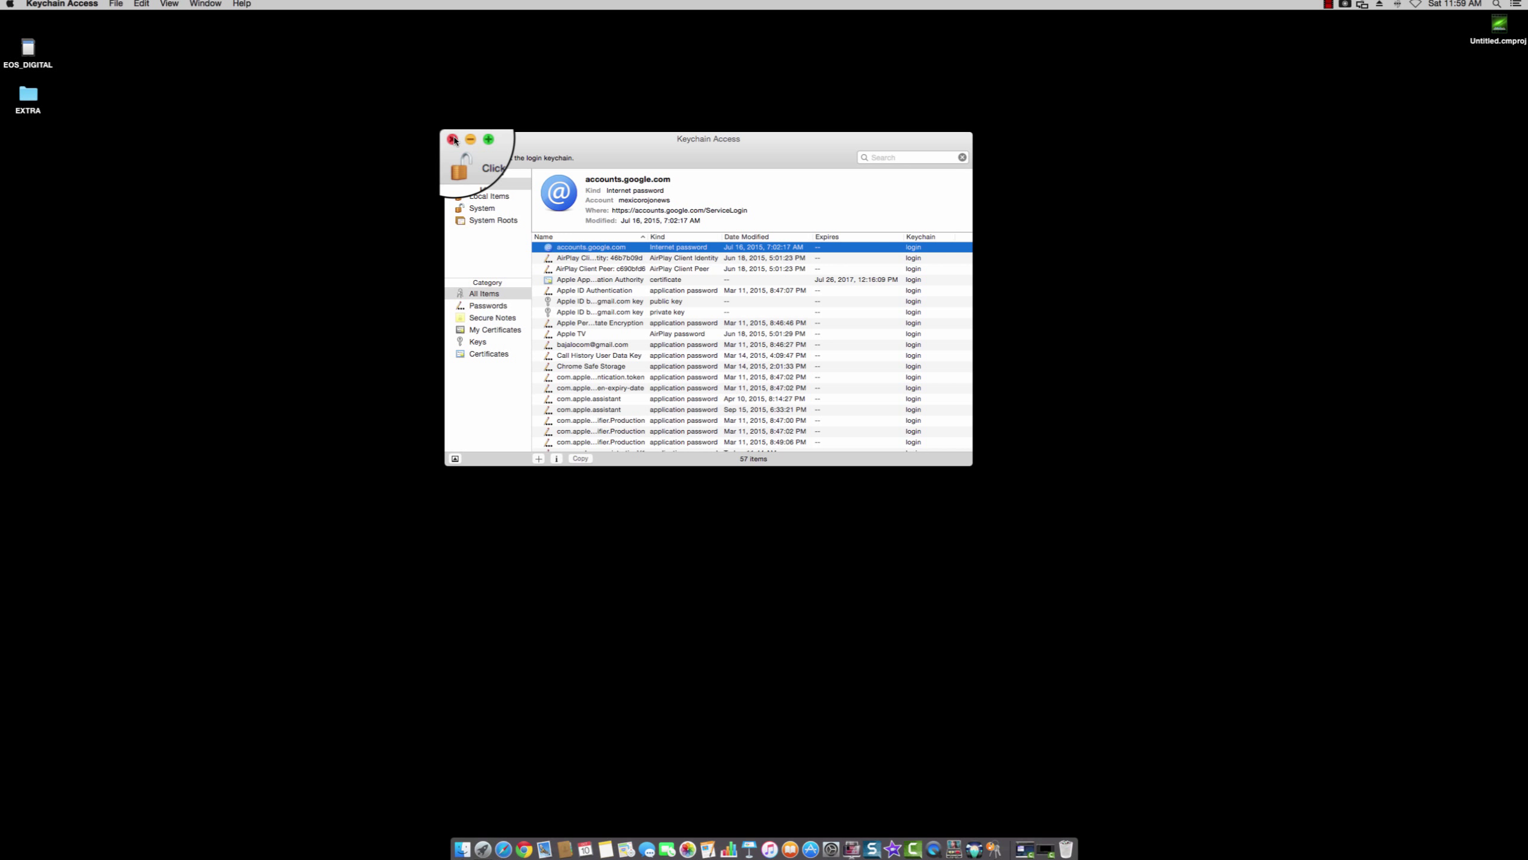
# Close Keychain Access, turn Wi-Fi back on, and show the list of nearby wireless networks
pyautogui.click(452, 140)
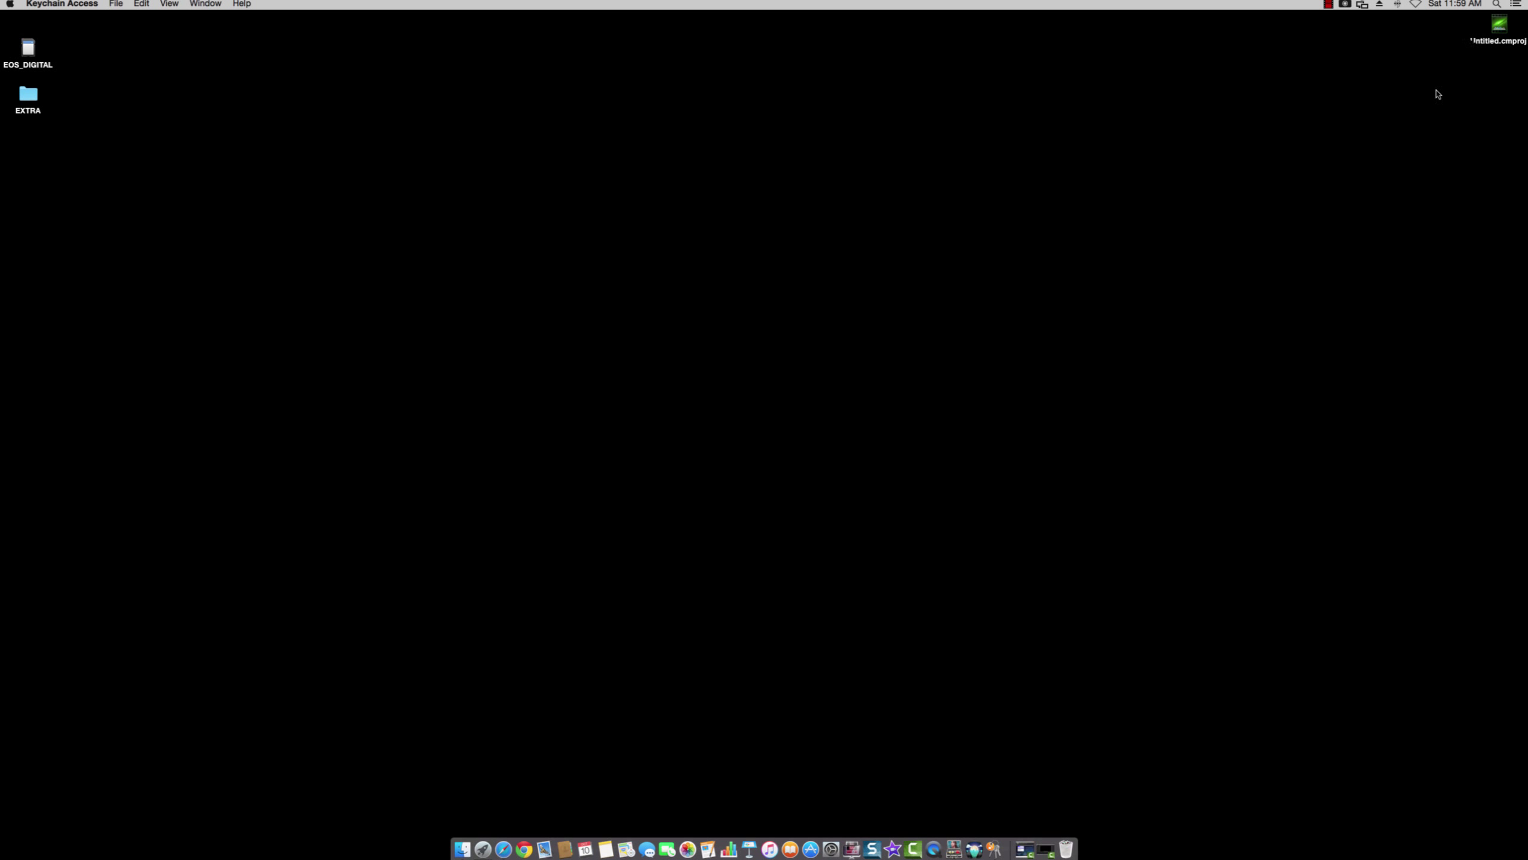
pyautogui.click(1416, 6)
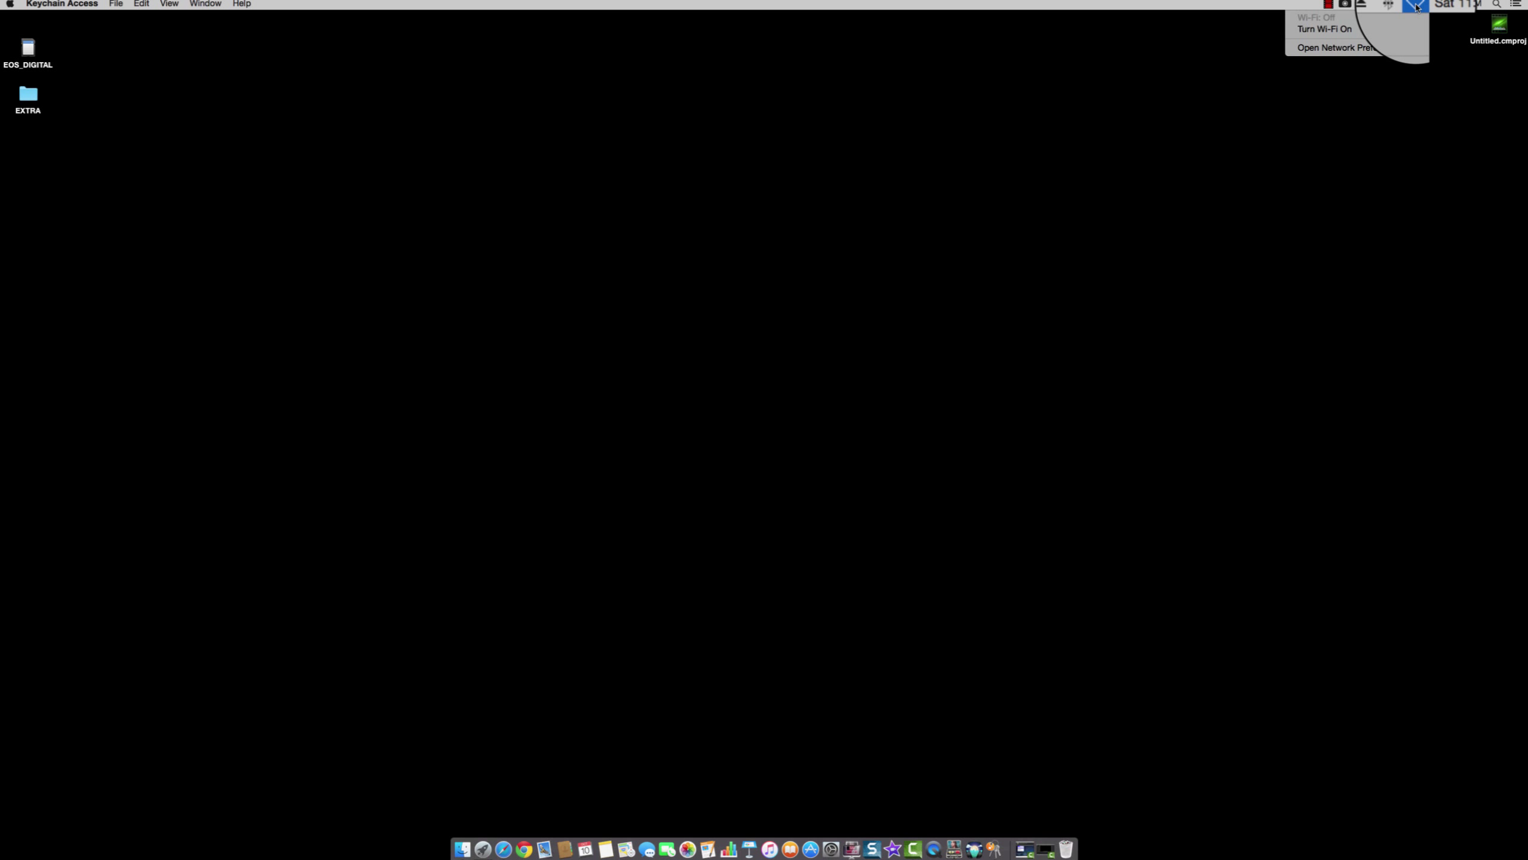
pyautogui.click(1362, 30)
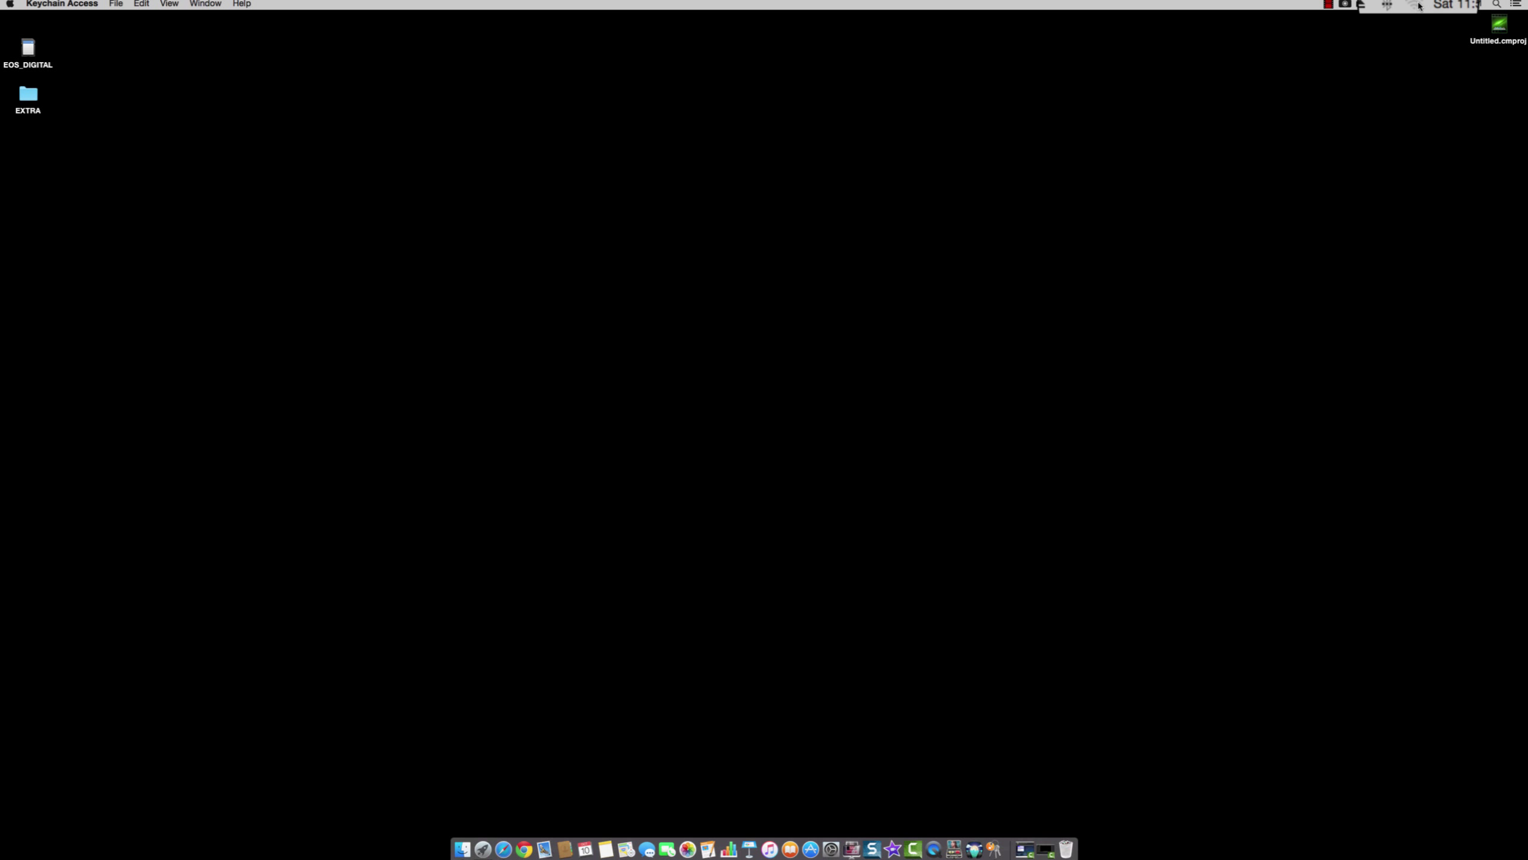
pyautogui.click(1415, 5)
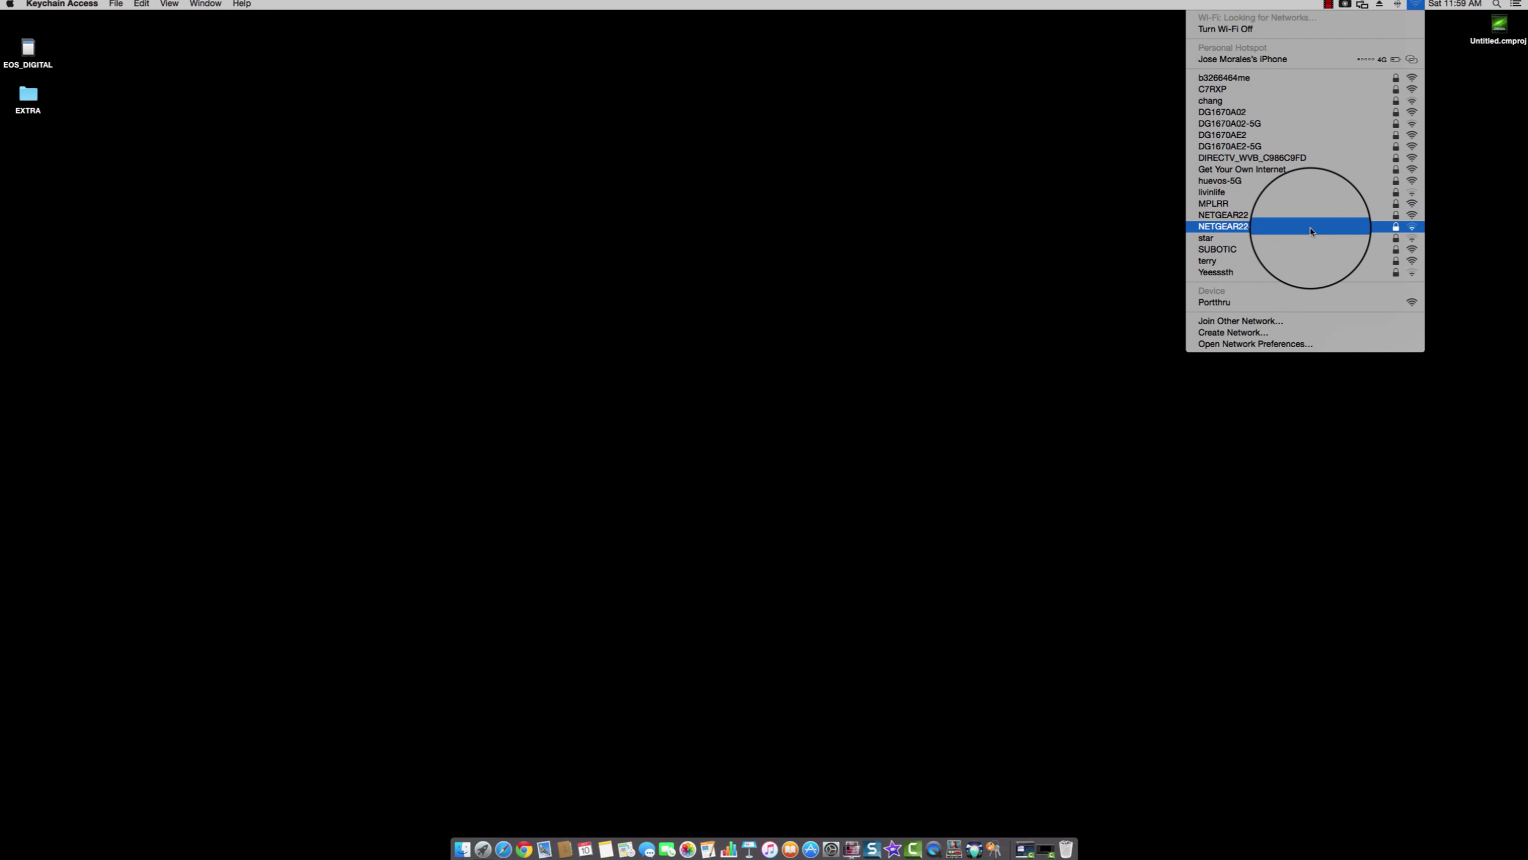
# Join huevos-5G with its WPA2 password, keeping Remember this network ticked
pyautogui.click(1306, 183)
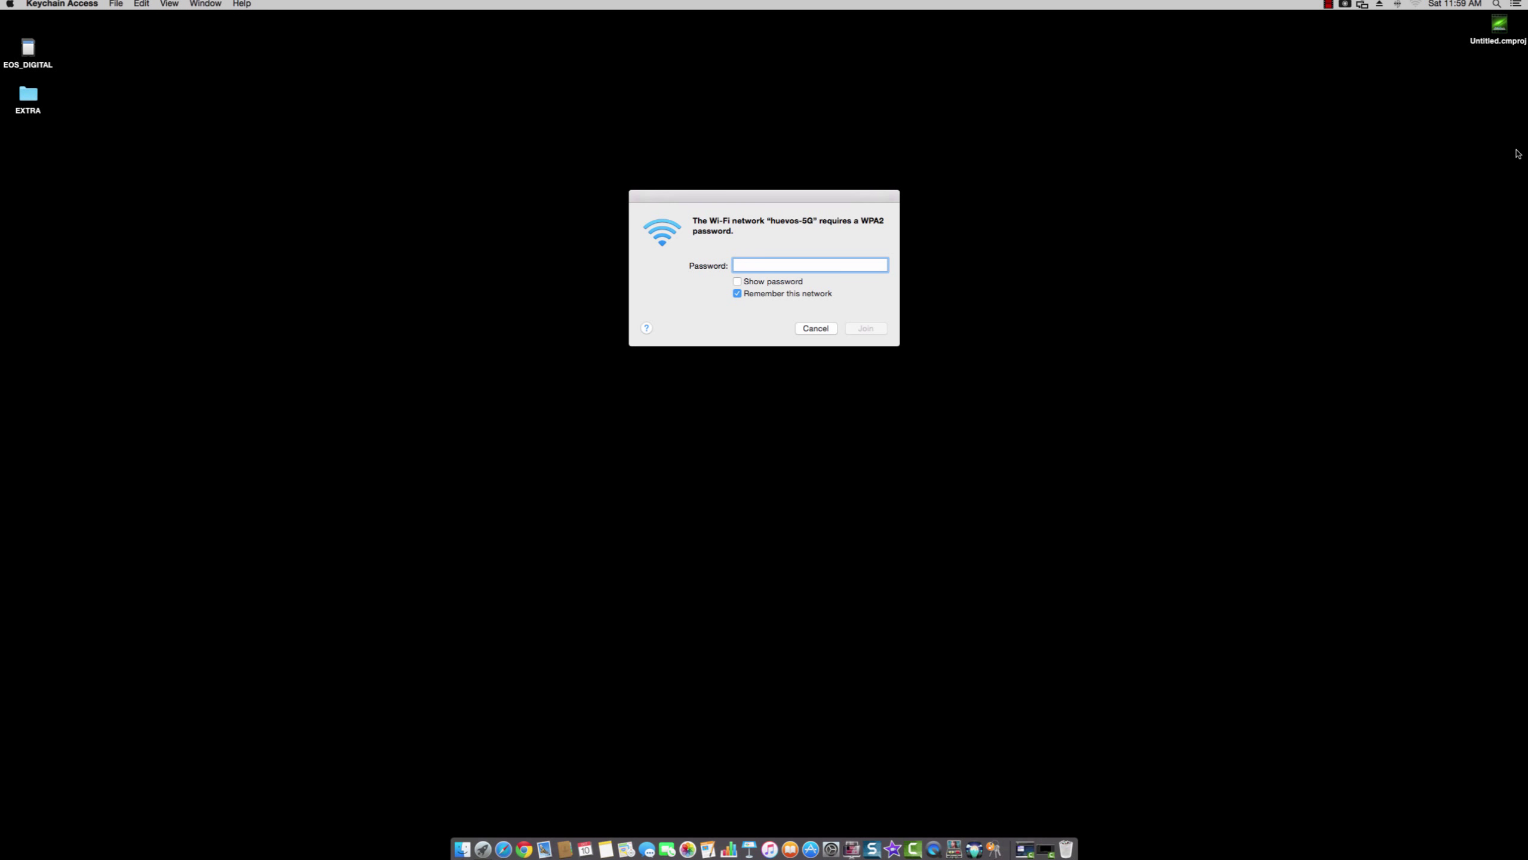
pyautogui.write('•••')
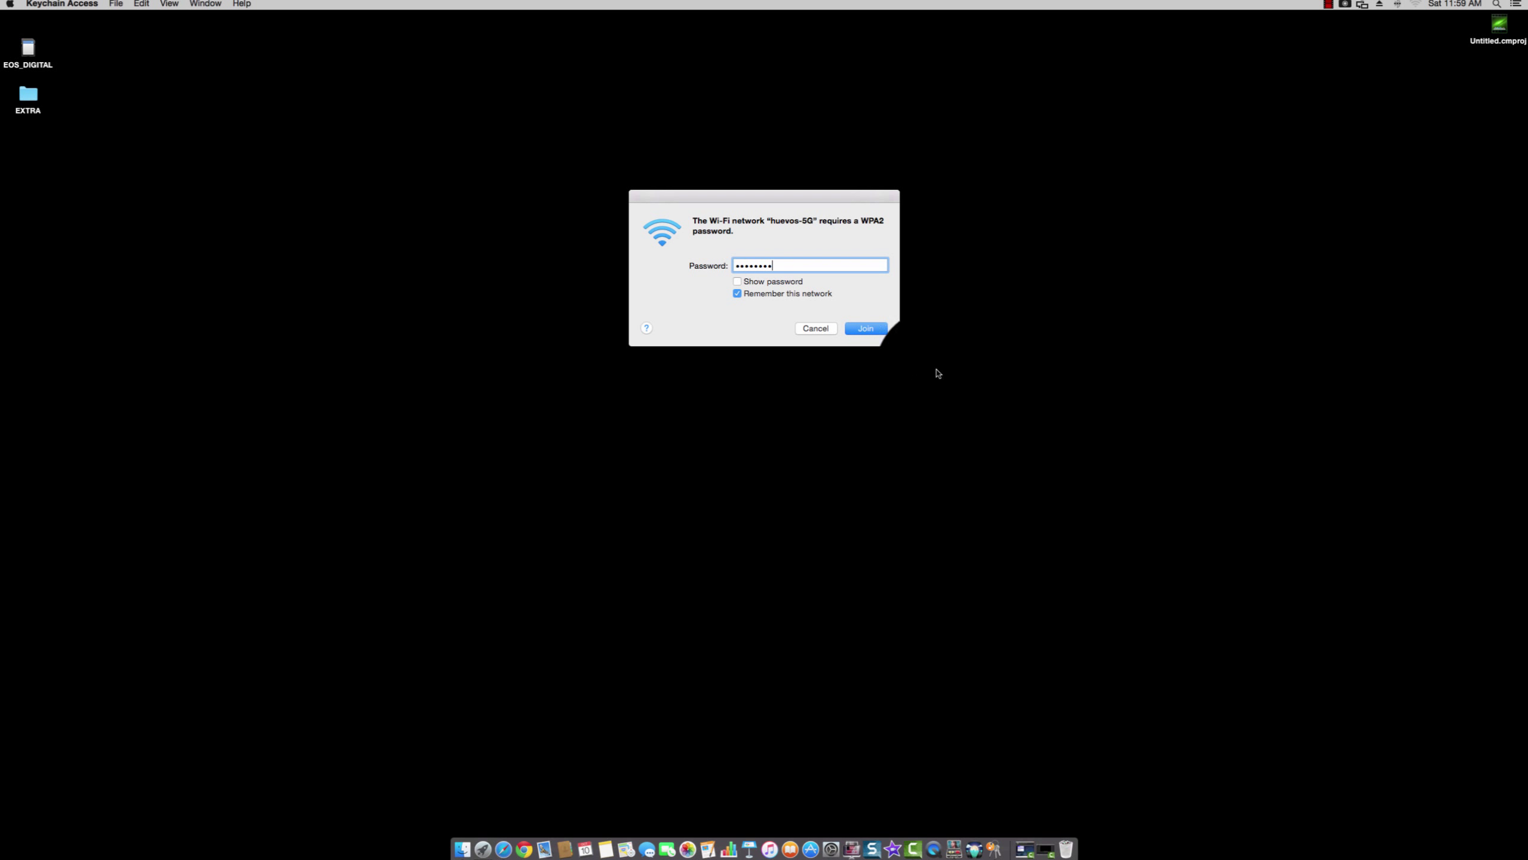
pyautogui.click(869, 330)
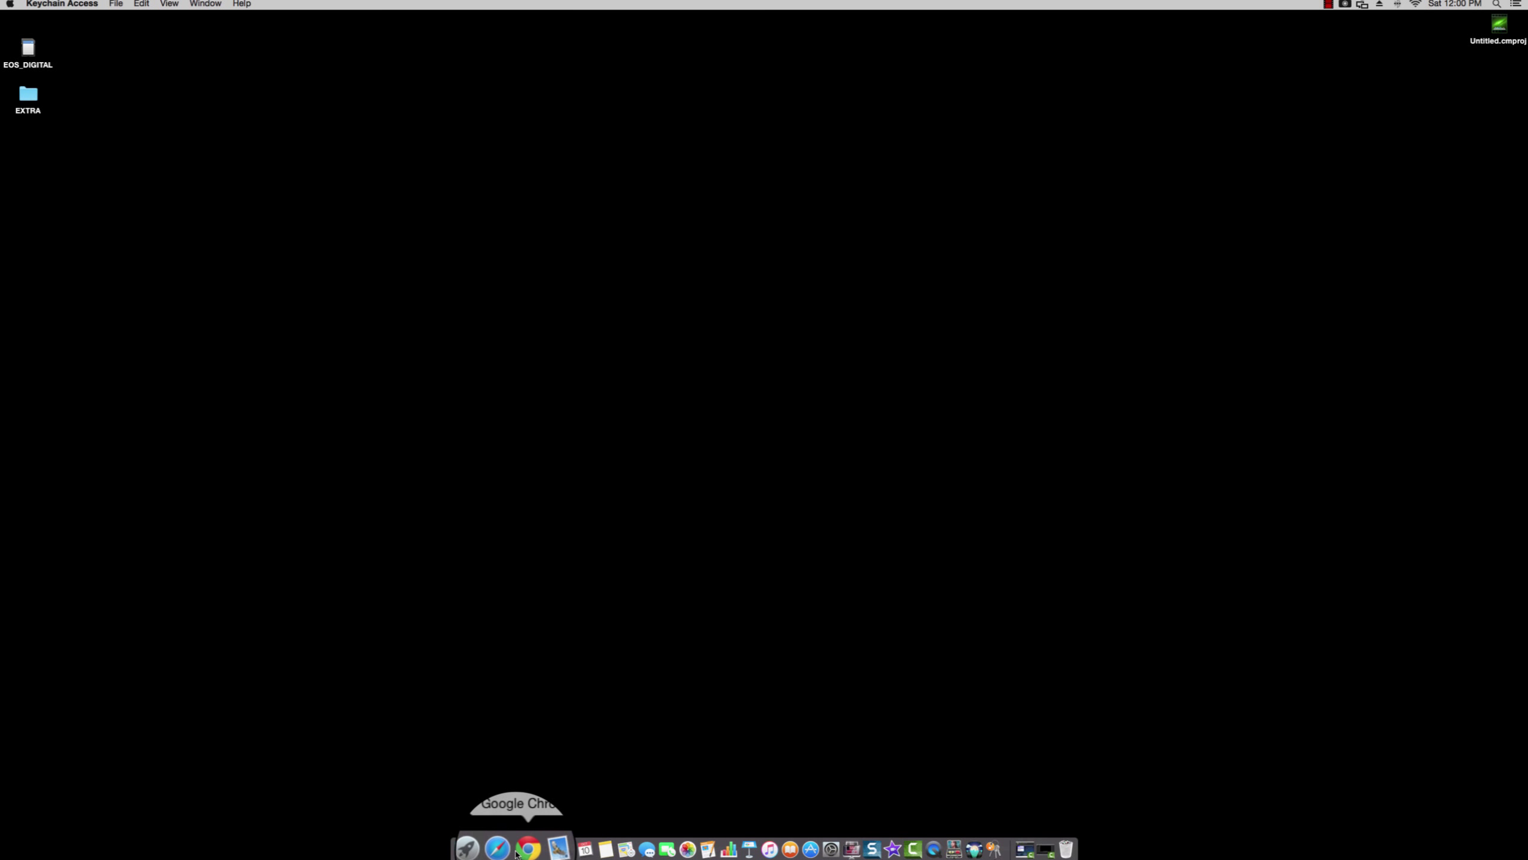
# Load yahoo.com in Safari to confirm the connection, then close the Safari window
pyautogui.click(498, 850)
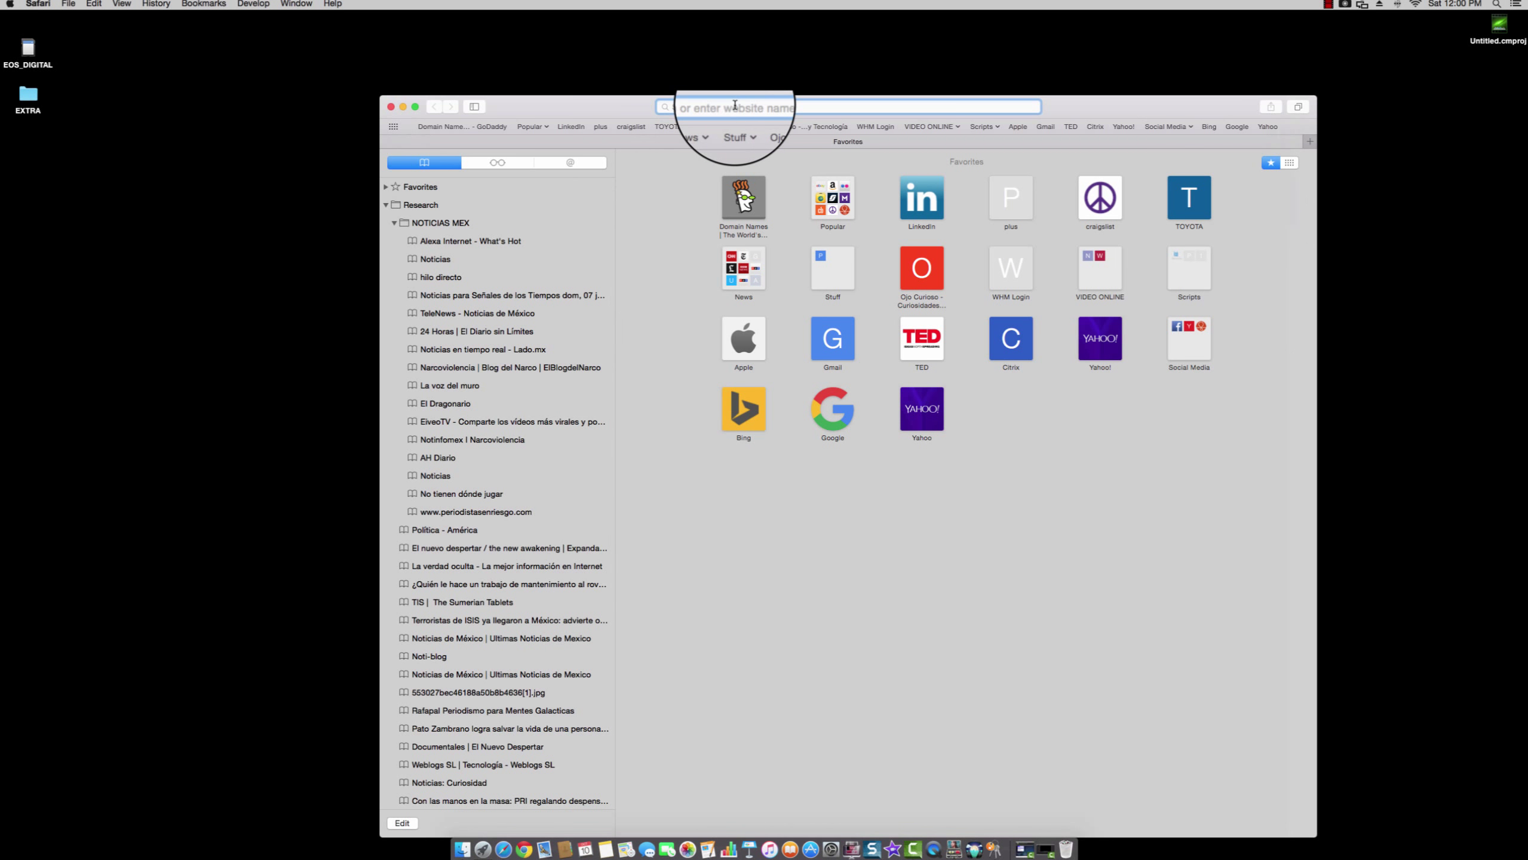
pyautogui.write('yahoo.com')
pyautogui.press('Return')
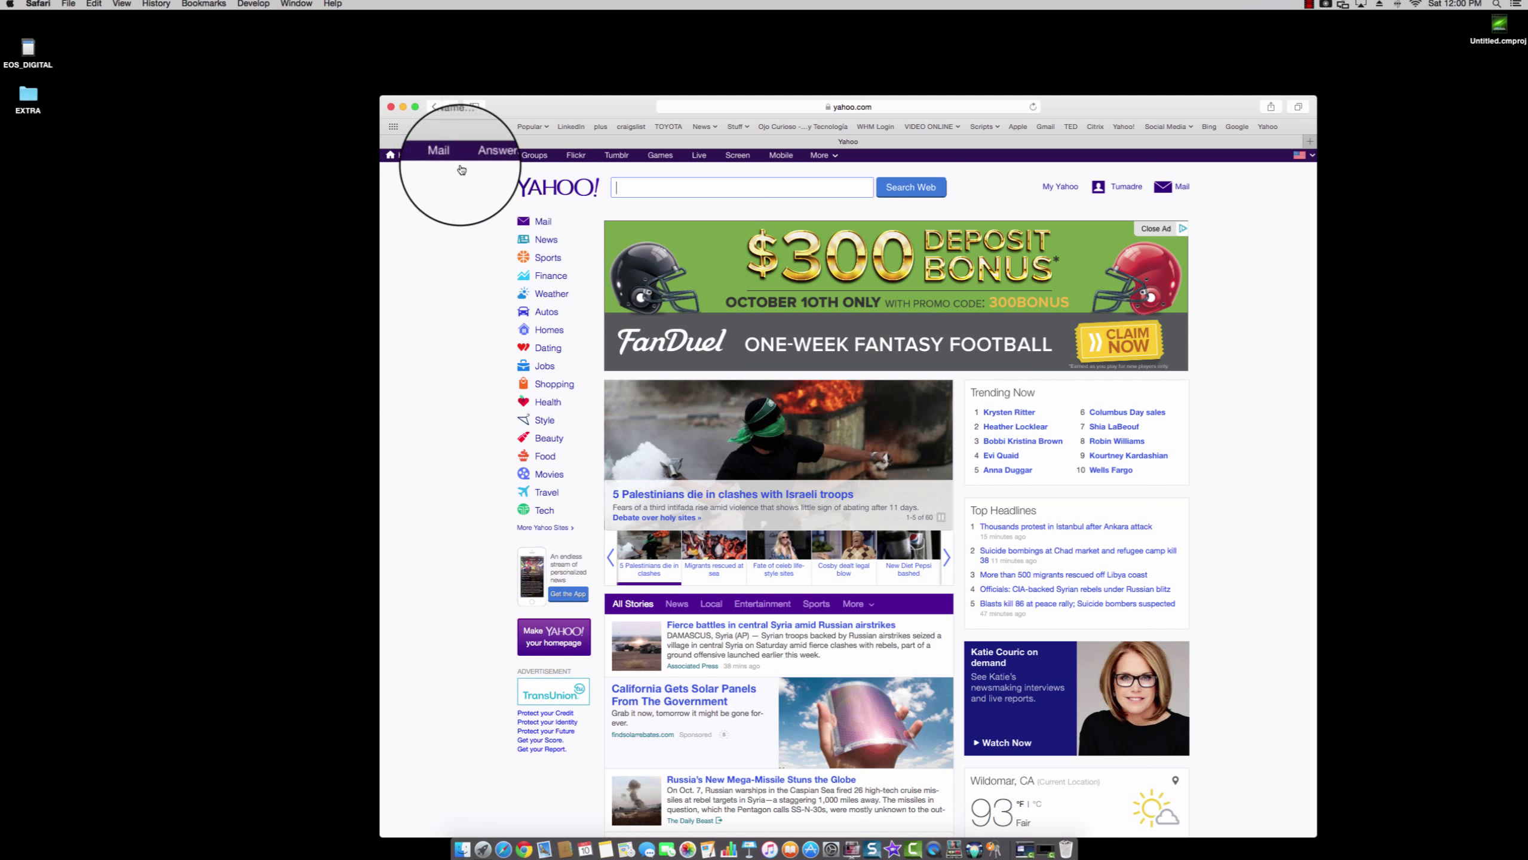
pyautogui.click(391, 106)
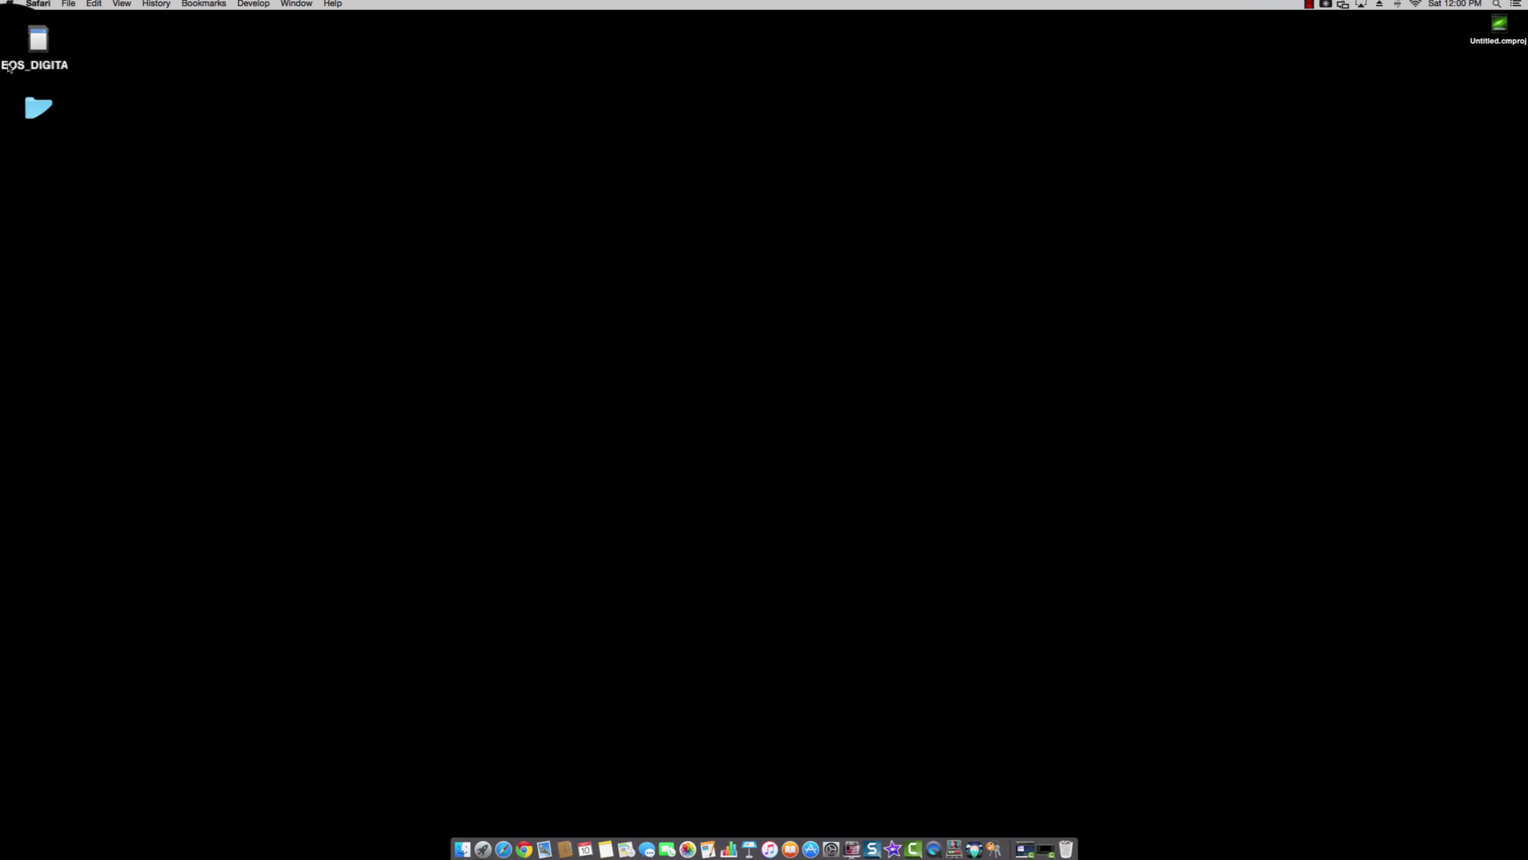
pyautogui.click(1305, 5)
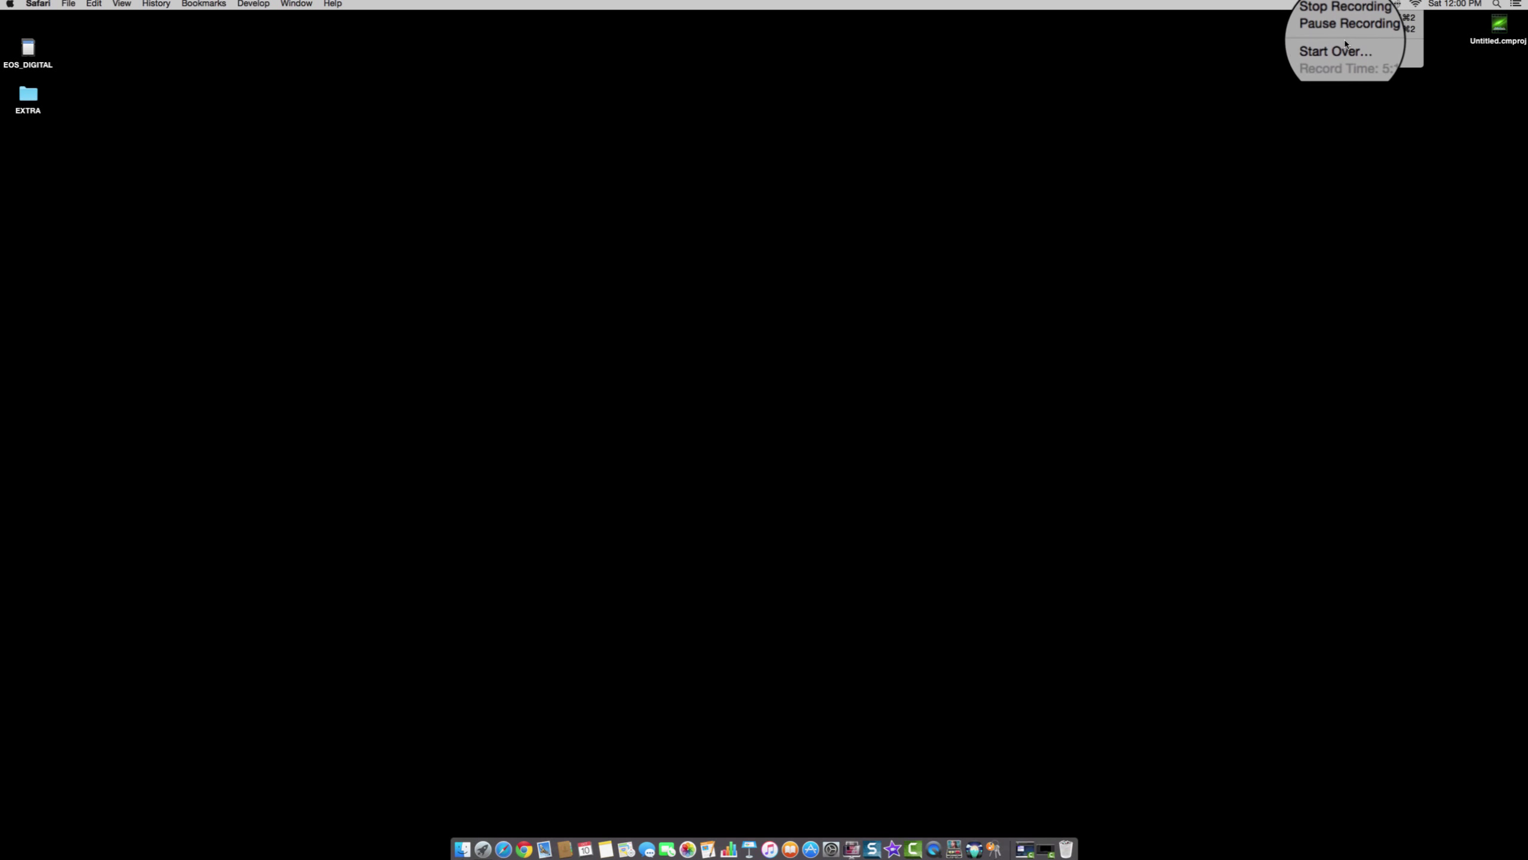